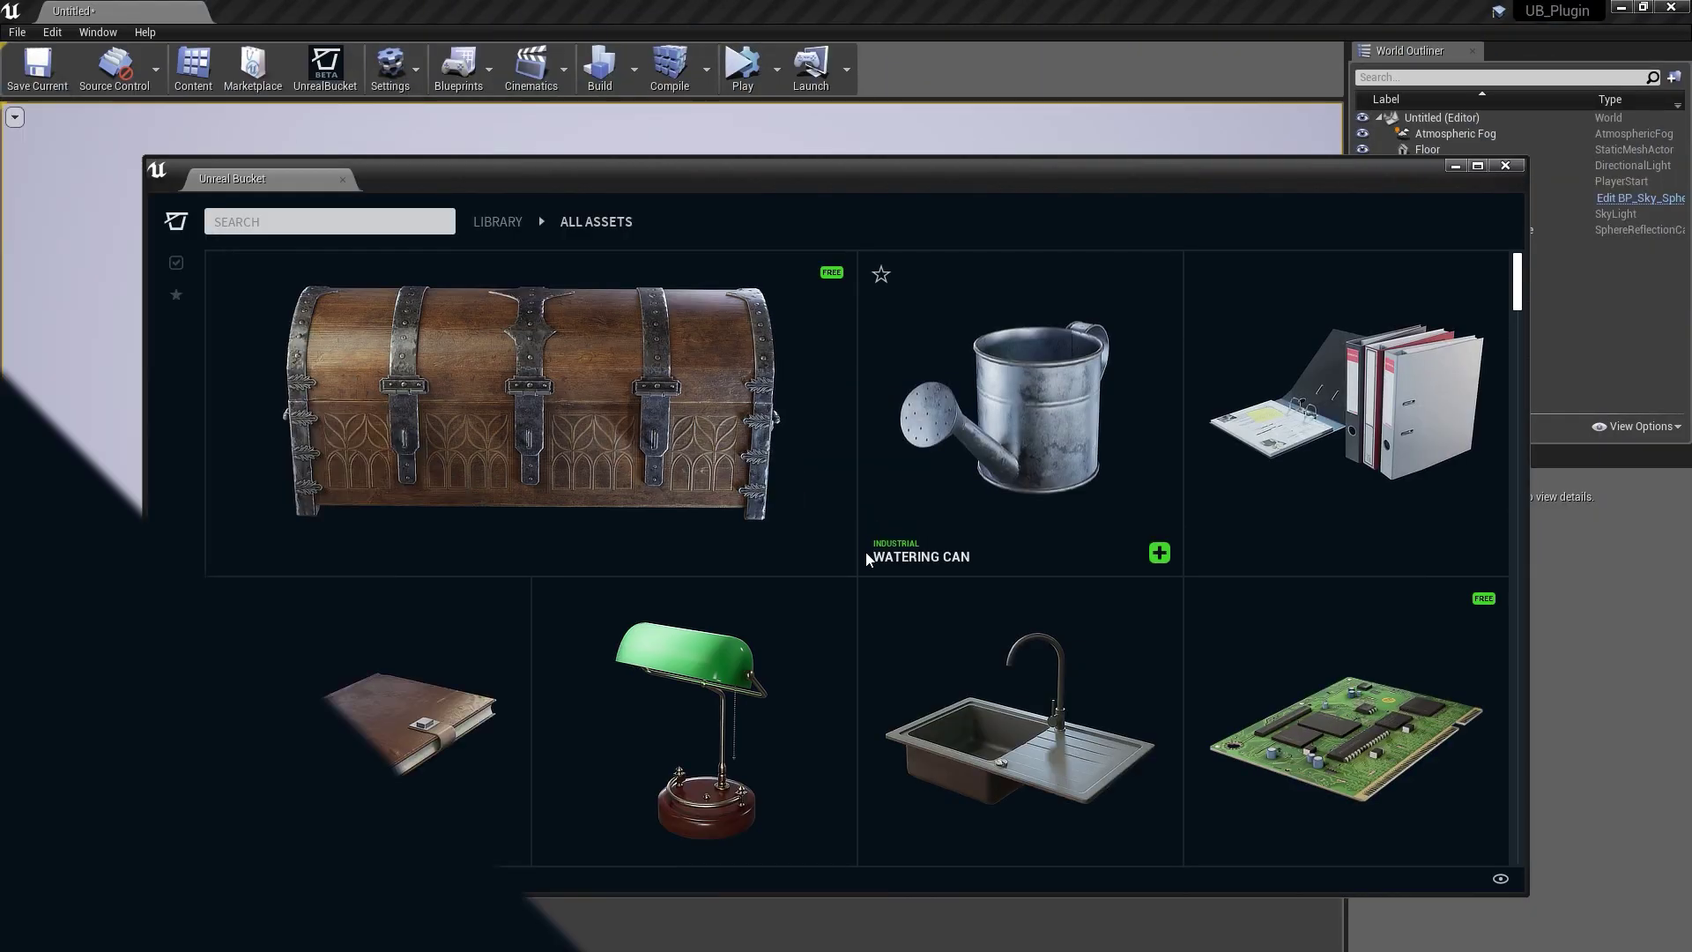
Step: Rotate the showcased chest around its vertical axis with the rotation gizmo
scroll(915, 429, down, 6)
scroll(915, 429, down, 10)
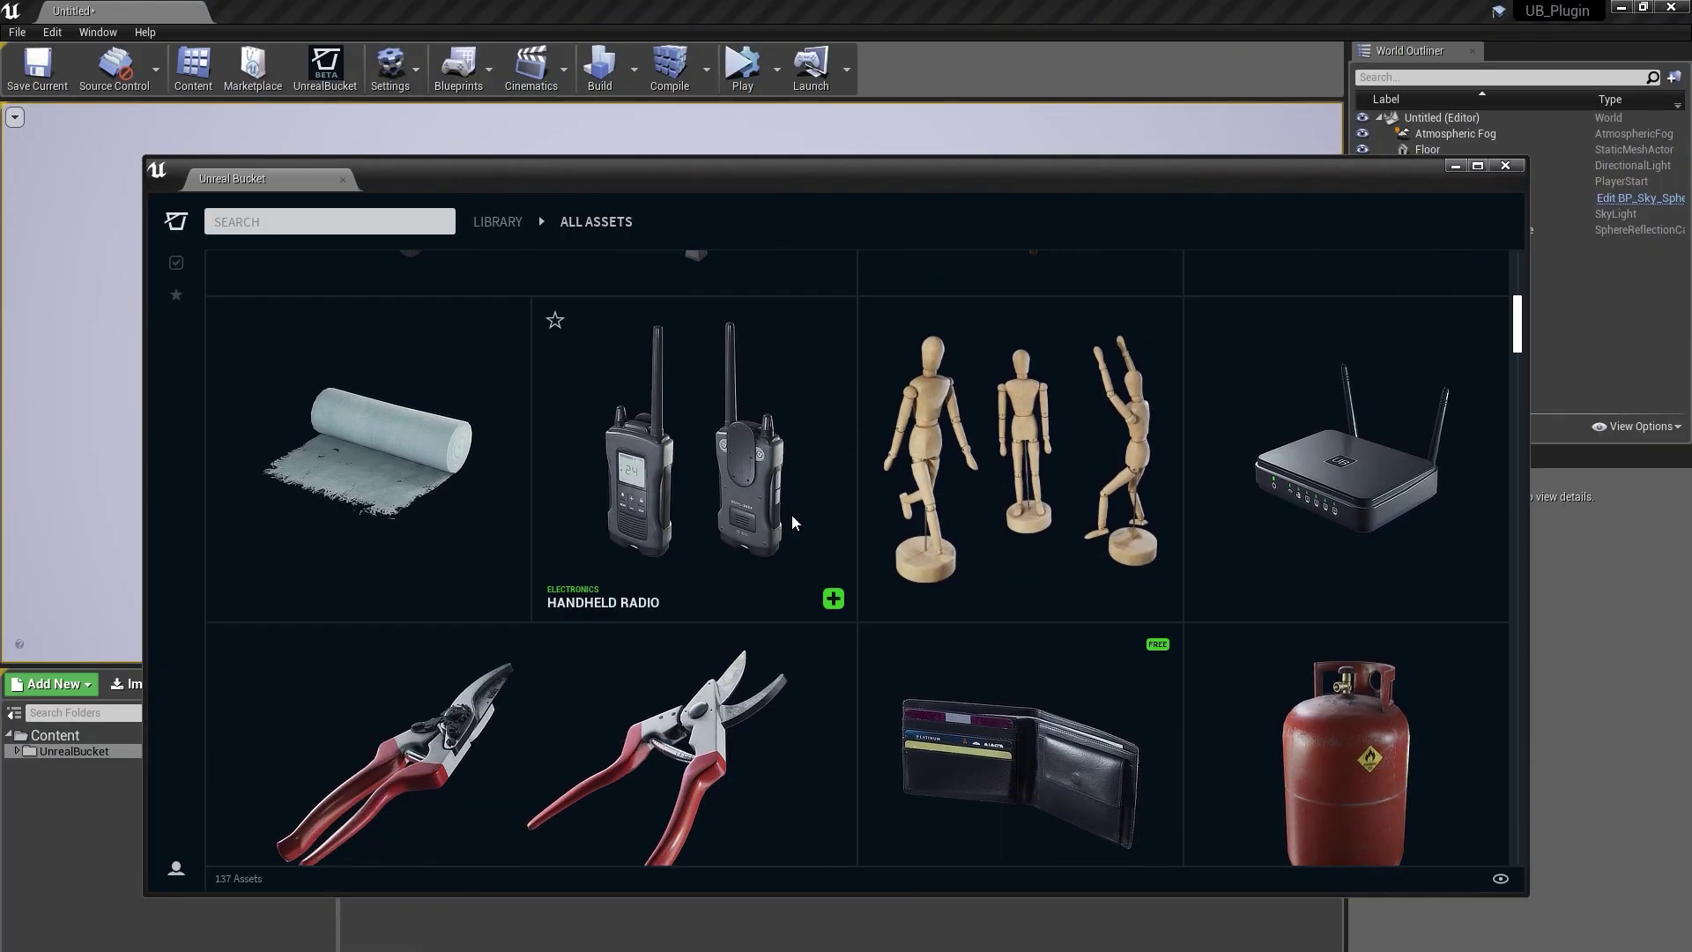
scroll(963, 500, down, 7)
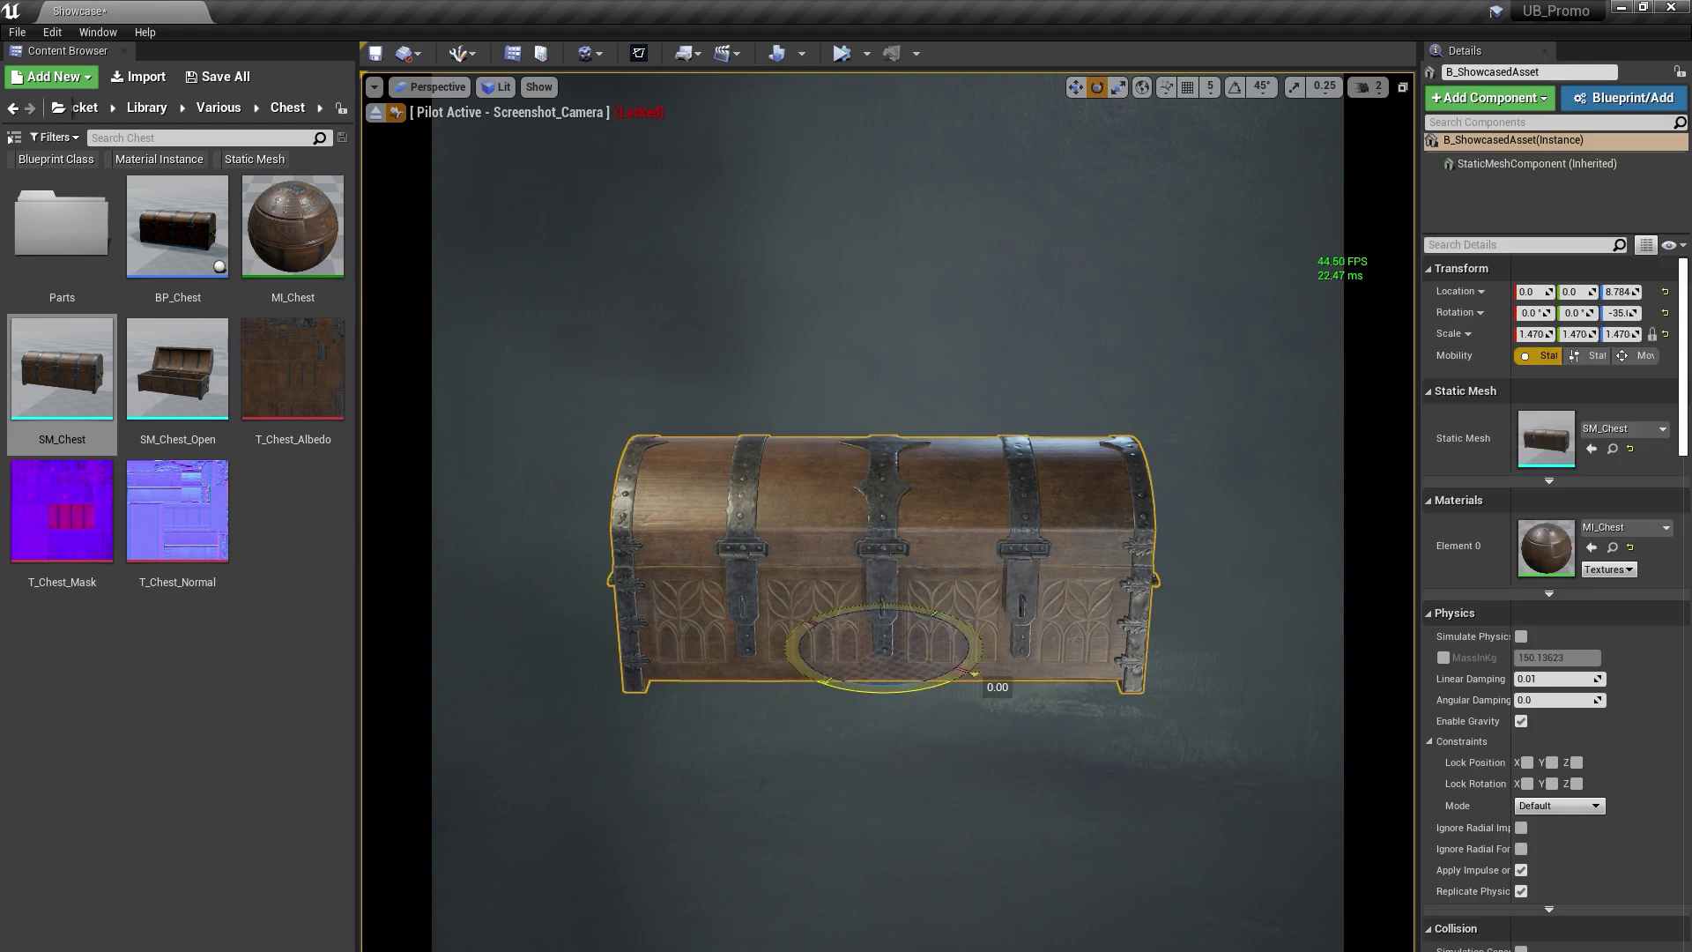
drag(997, 687, 937, 712)
Step: Replace the placed chest with SM_Chest_Open and clear the selection
click(179, 396)
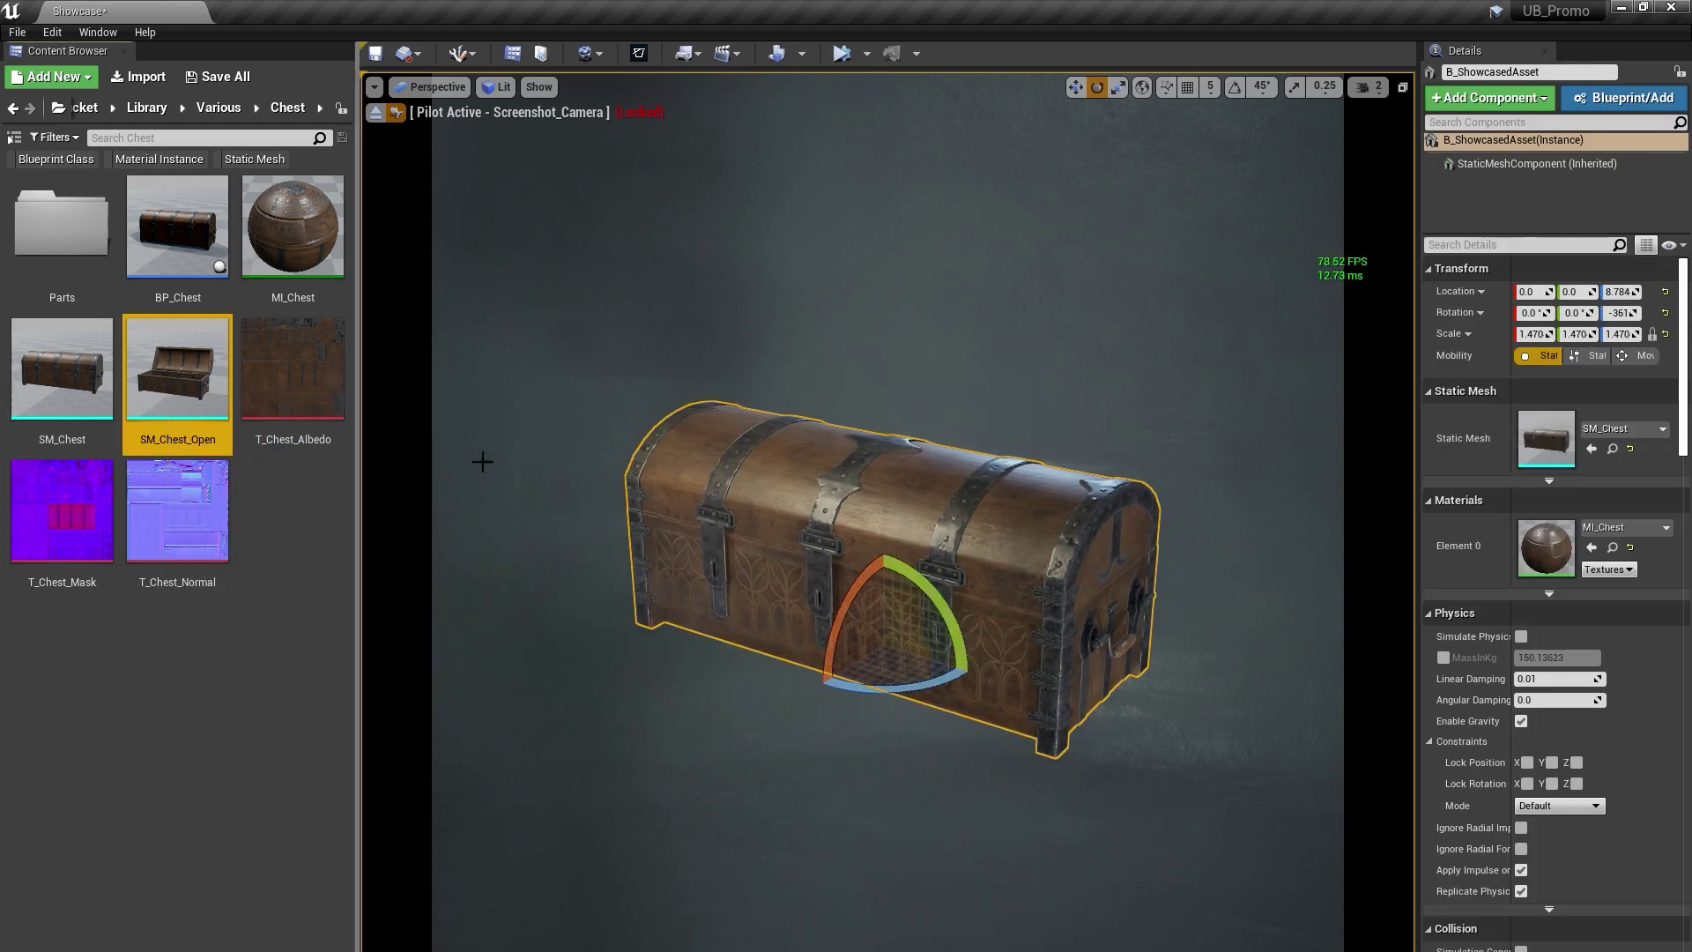
right_click(712, 513)
click(750, 789)
click(713, 764)
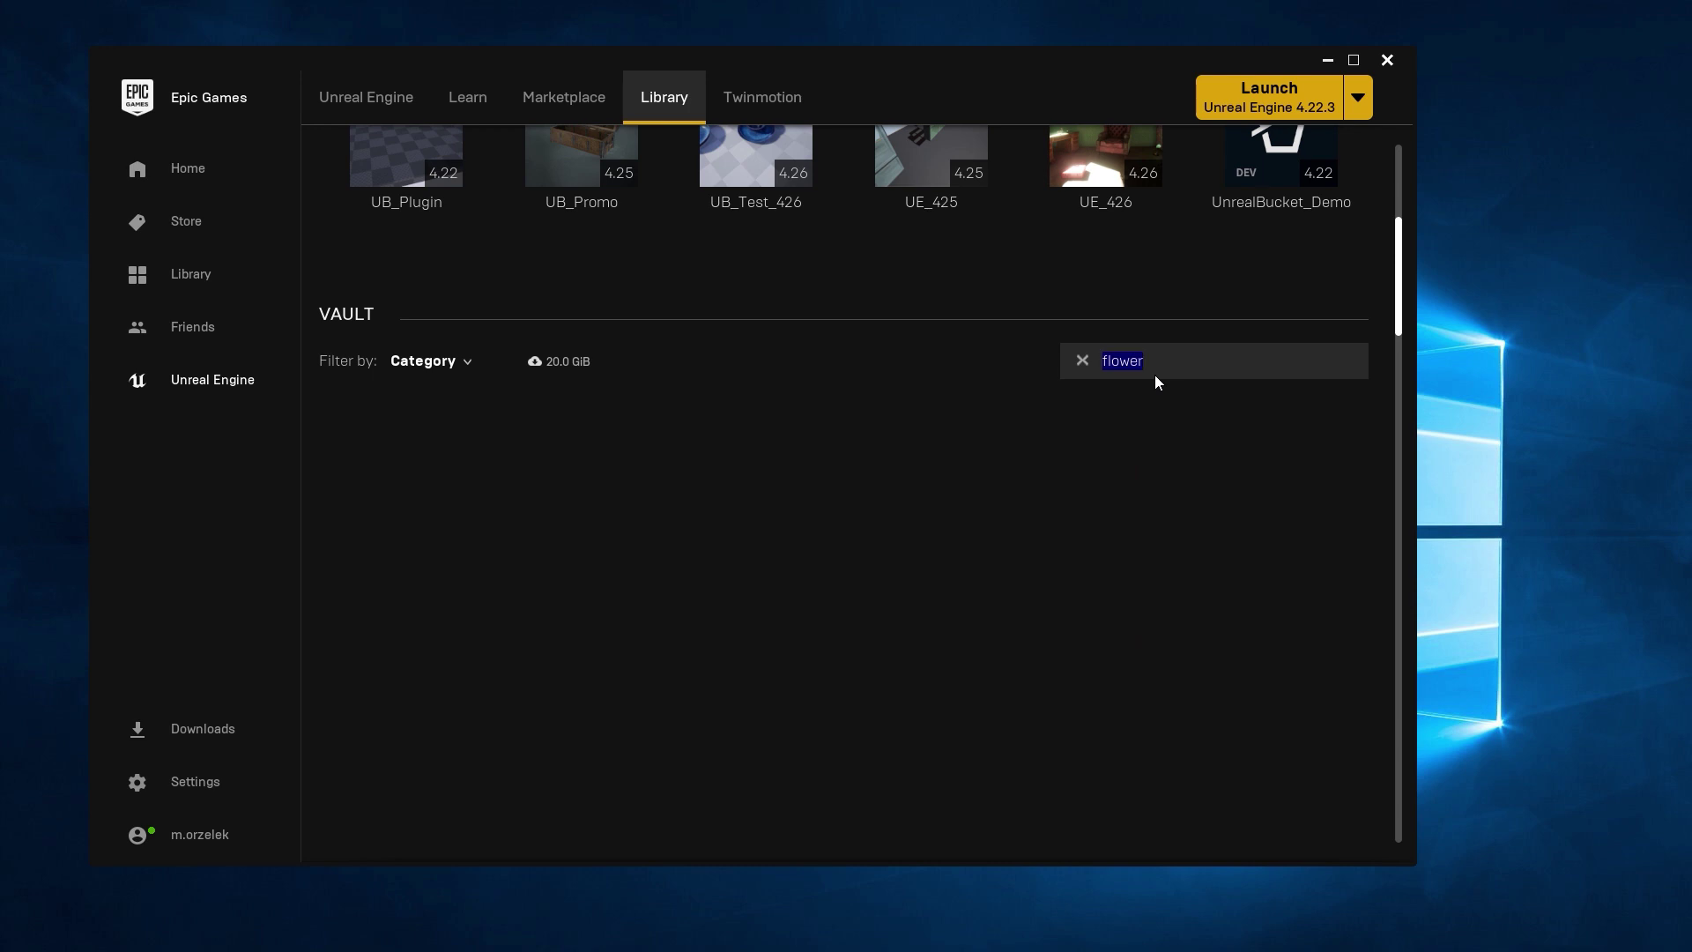
Step: Search the Vault for 'chair', clear the search box, then search for Bucket
text(chair)
key(ctrl+a)
key(BackSpace)
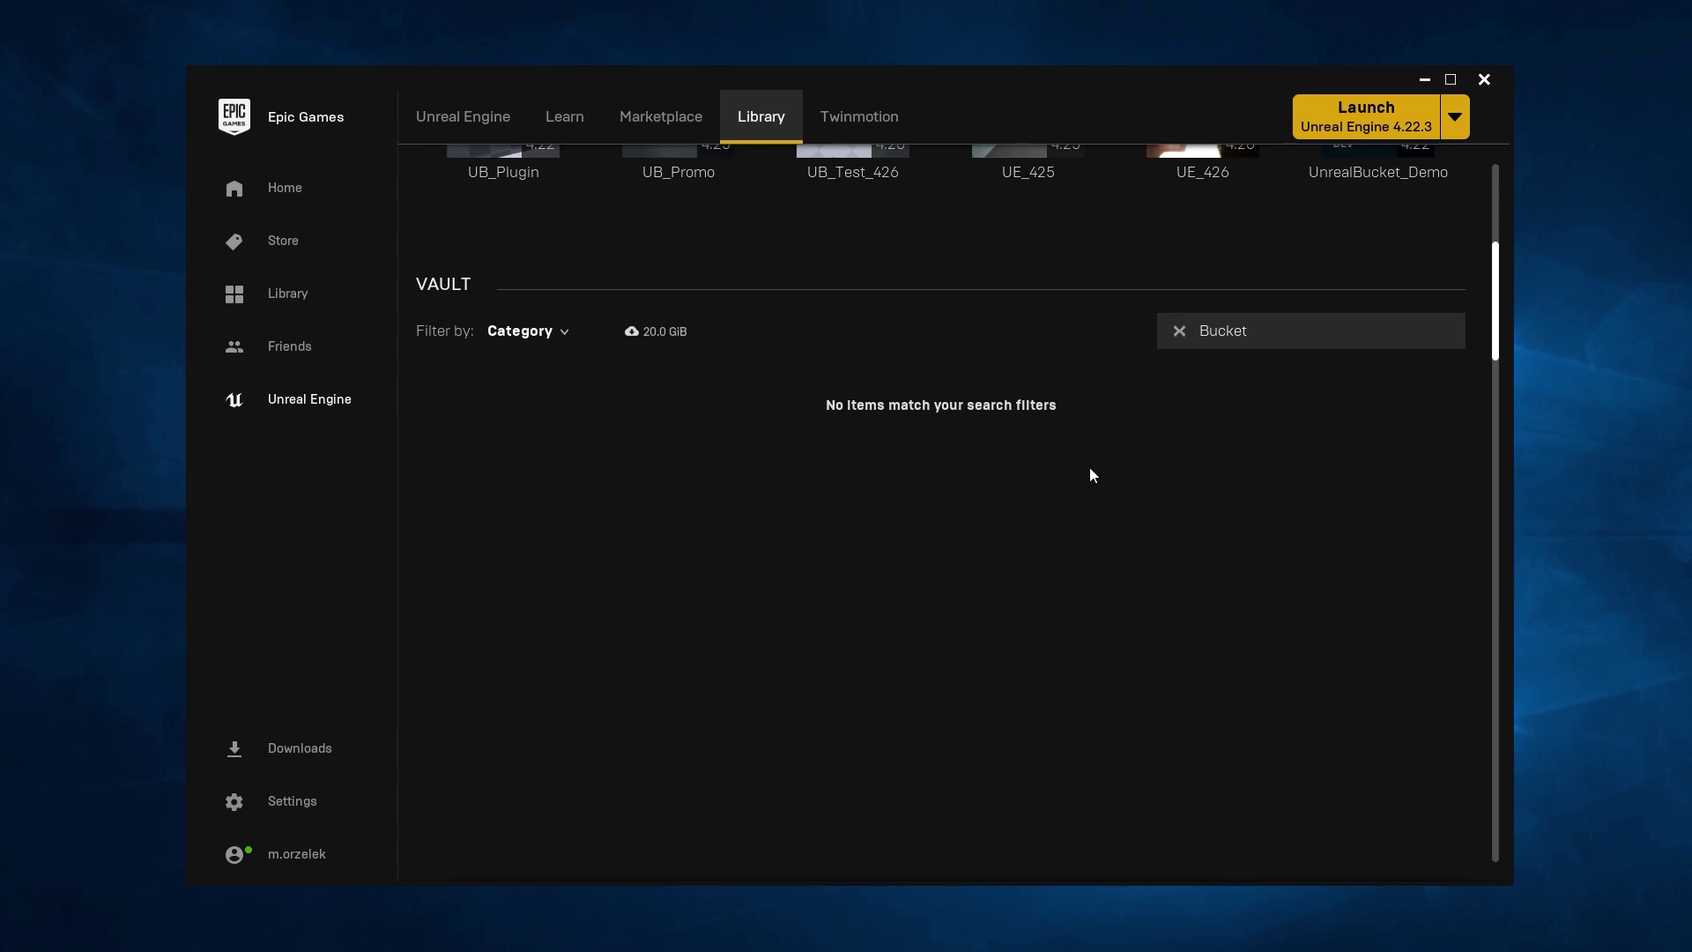
text(:()
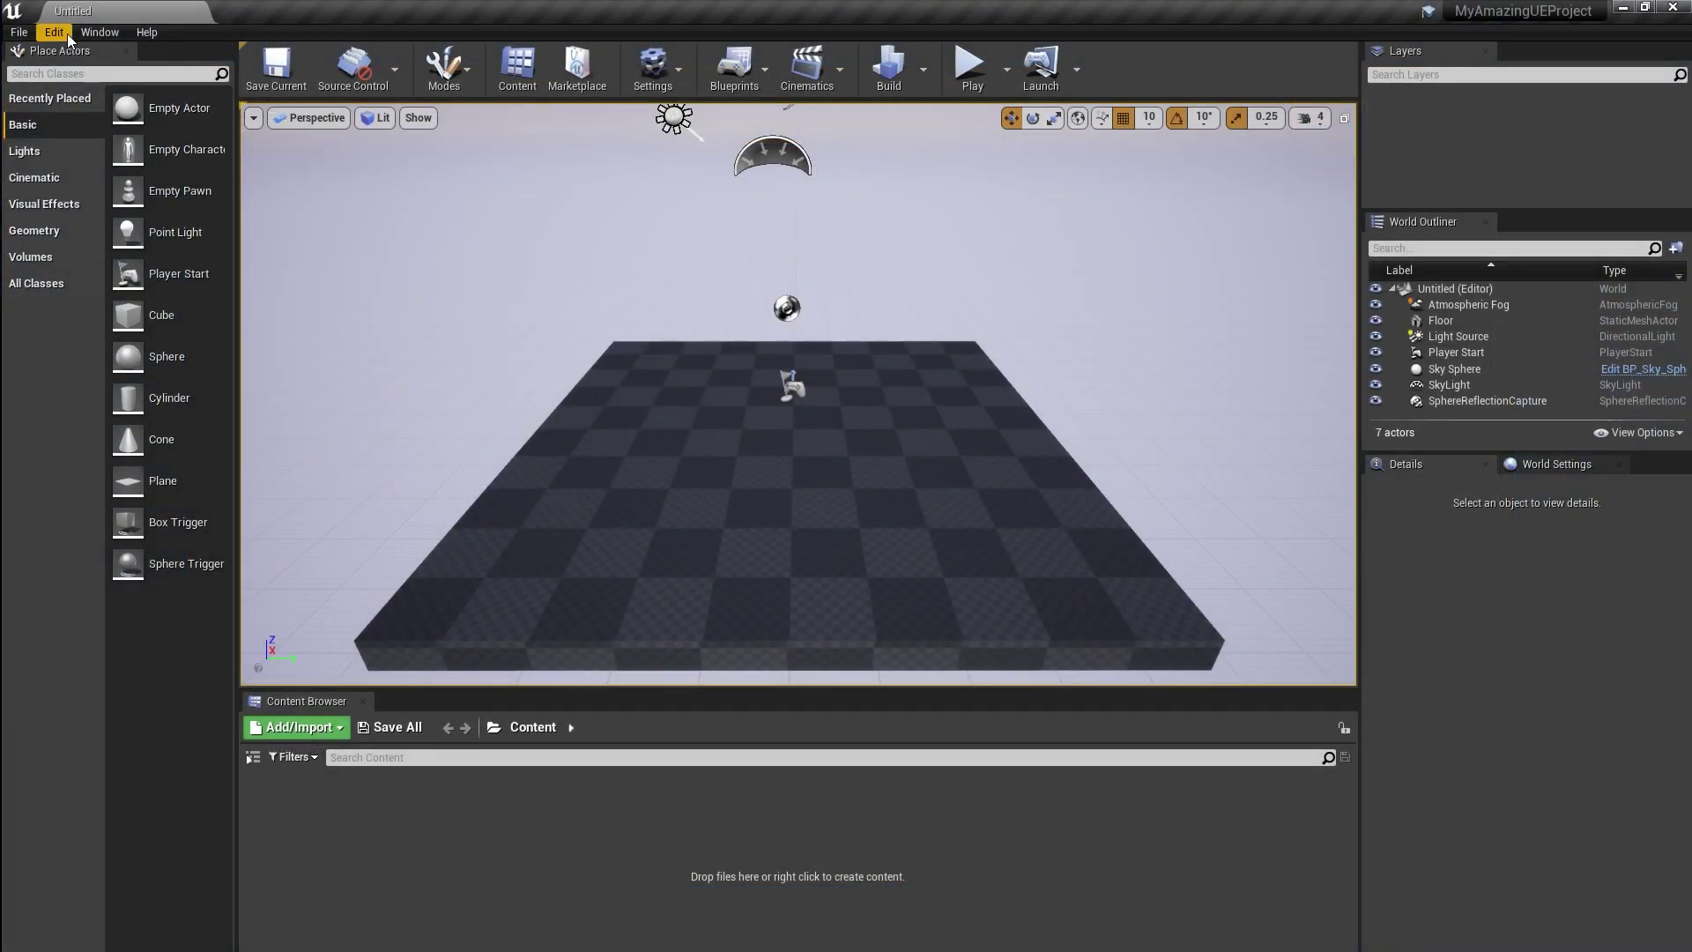
Step: Enable Unreal Bucket under Installed > Other, confirm, restart the editor and close Plugins
click(54, 32)
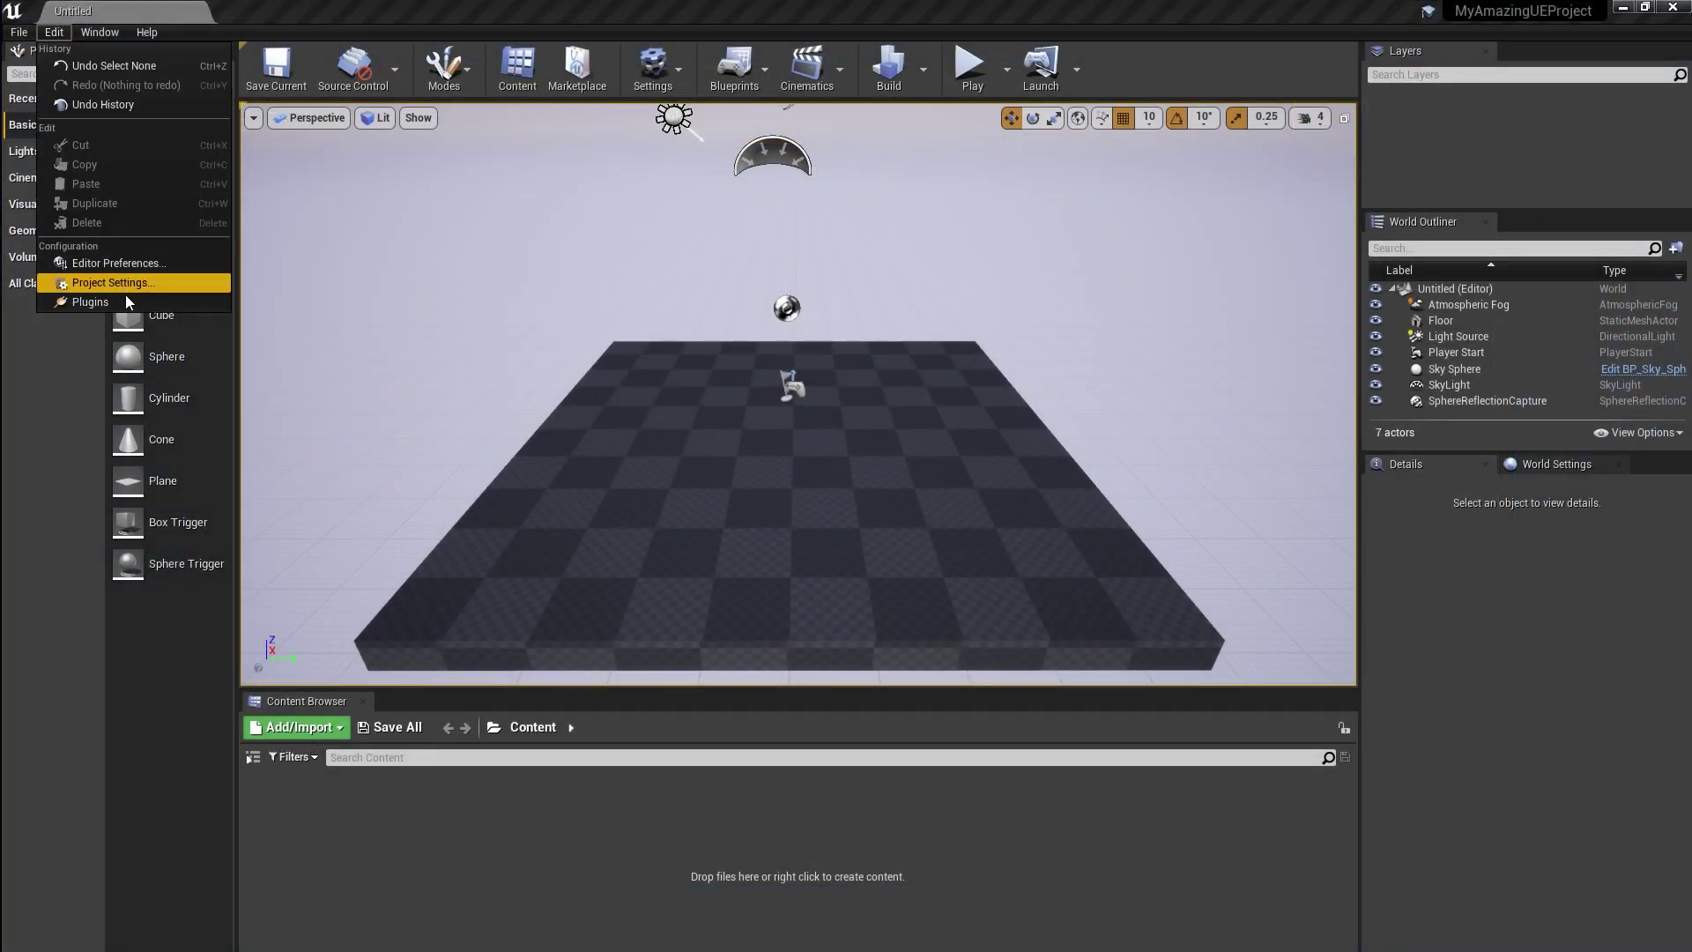
click(127, 302)
click(192, 257)
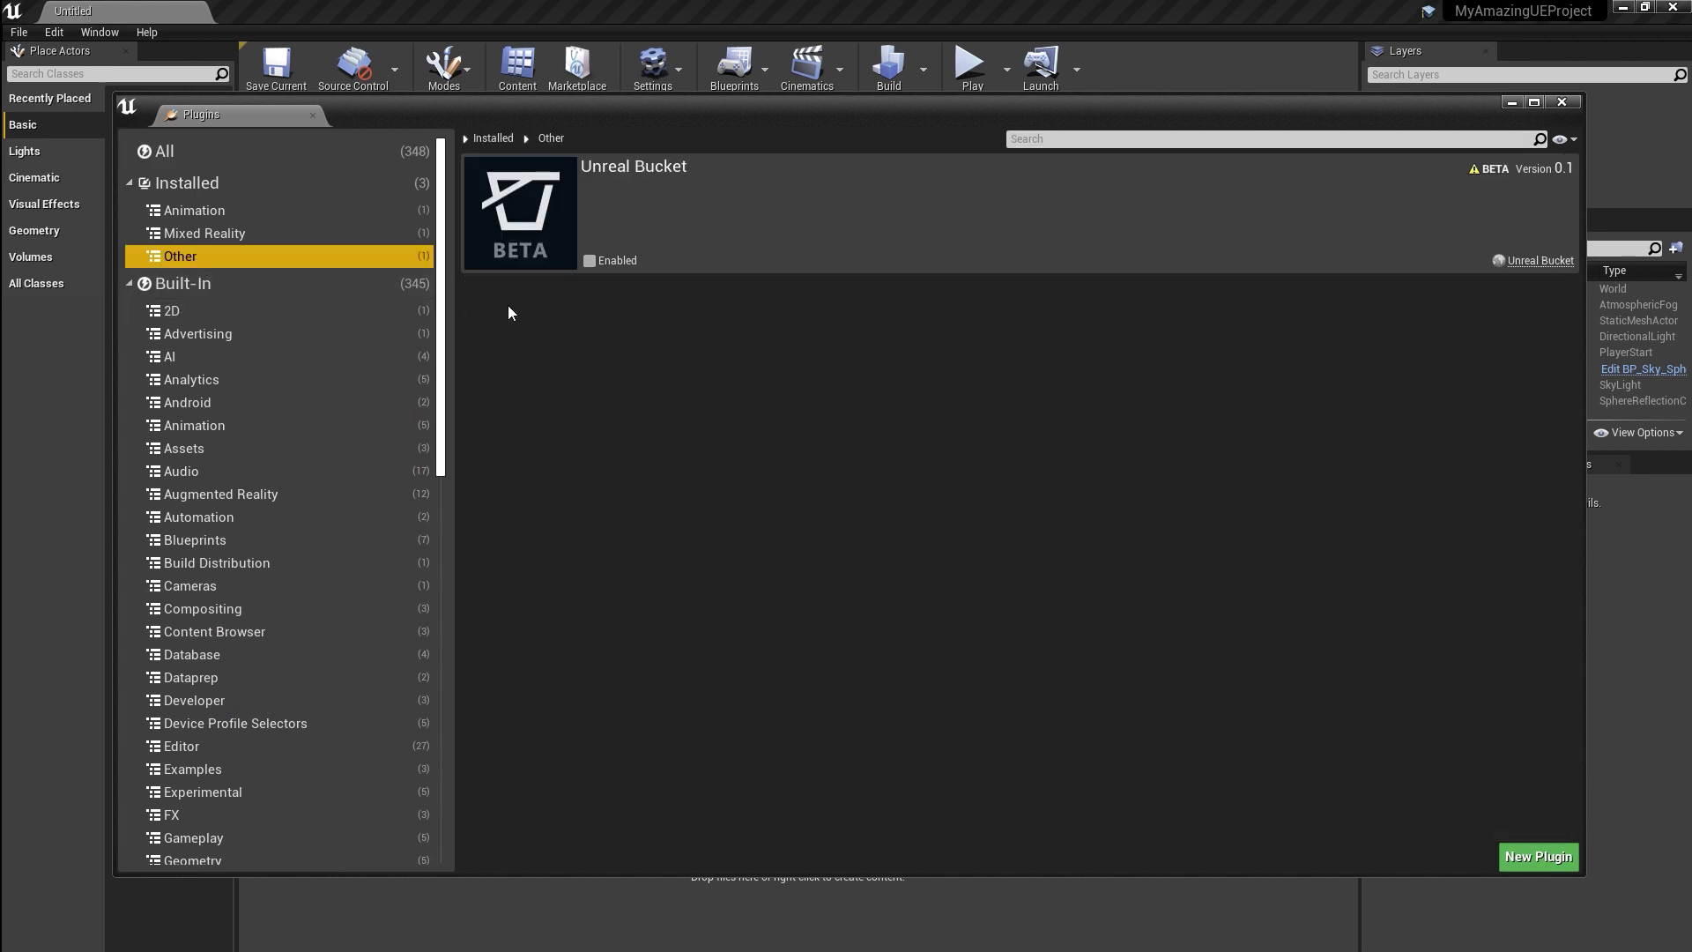
click(589, 260)
click(979, 558)
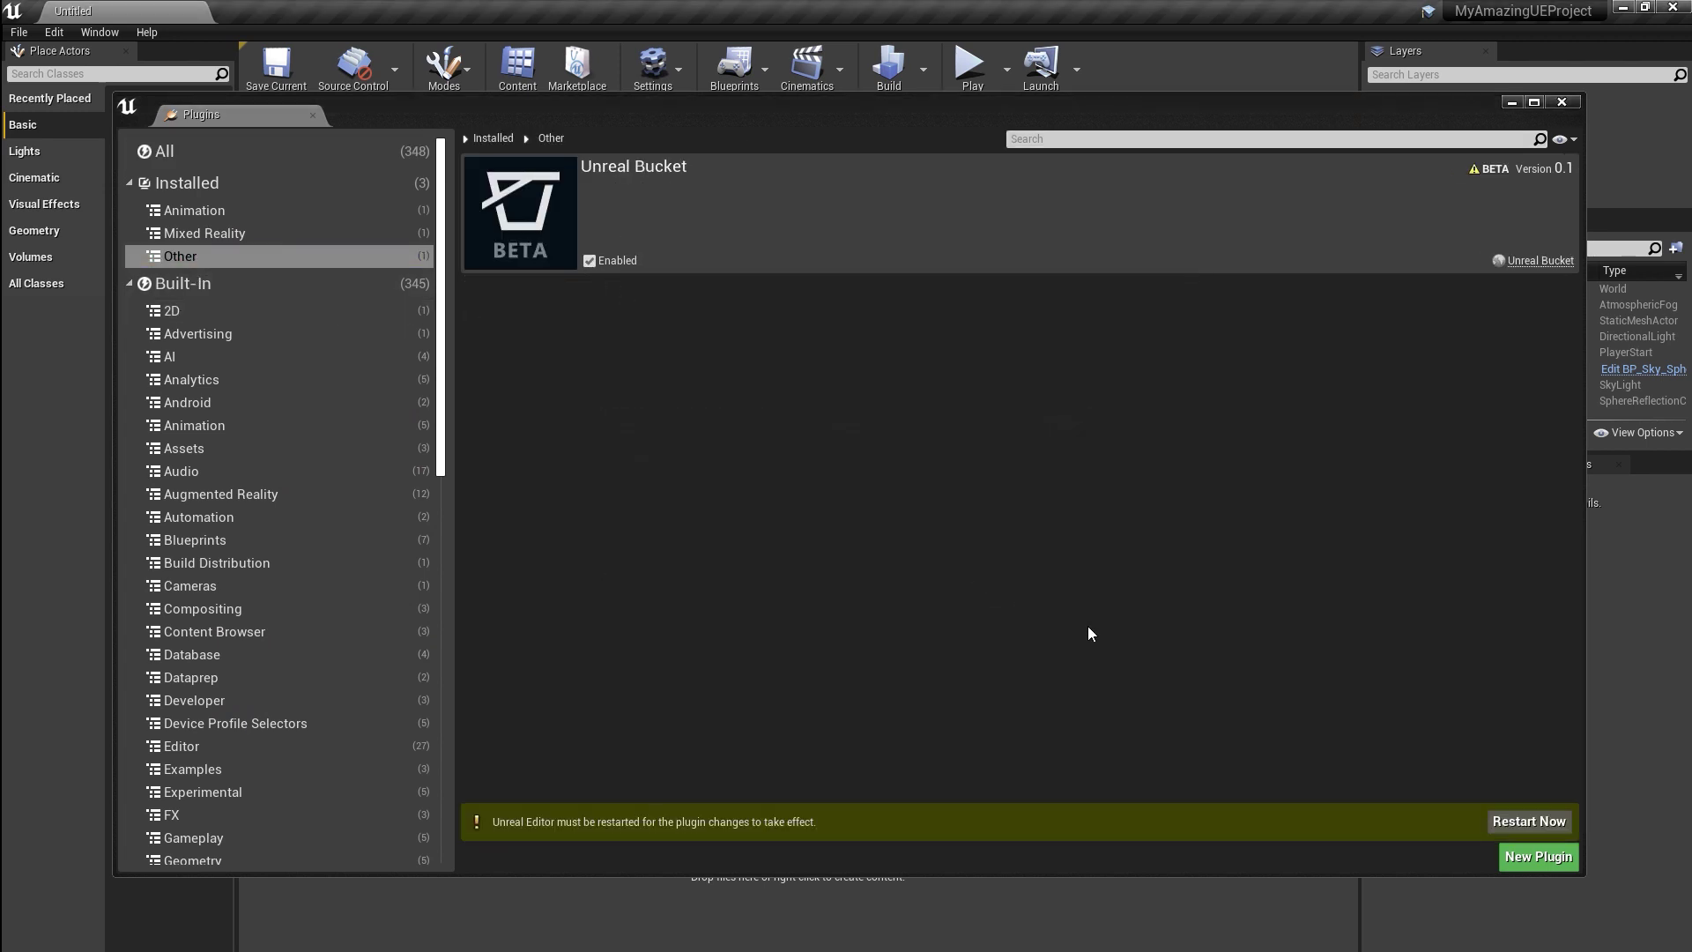
click(1514, 821)
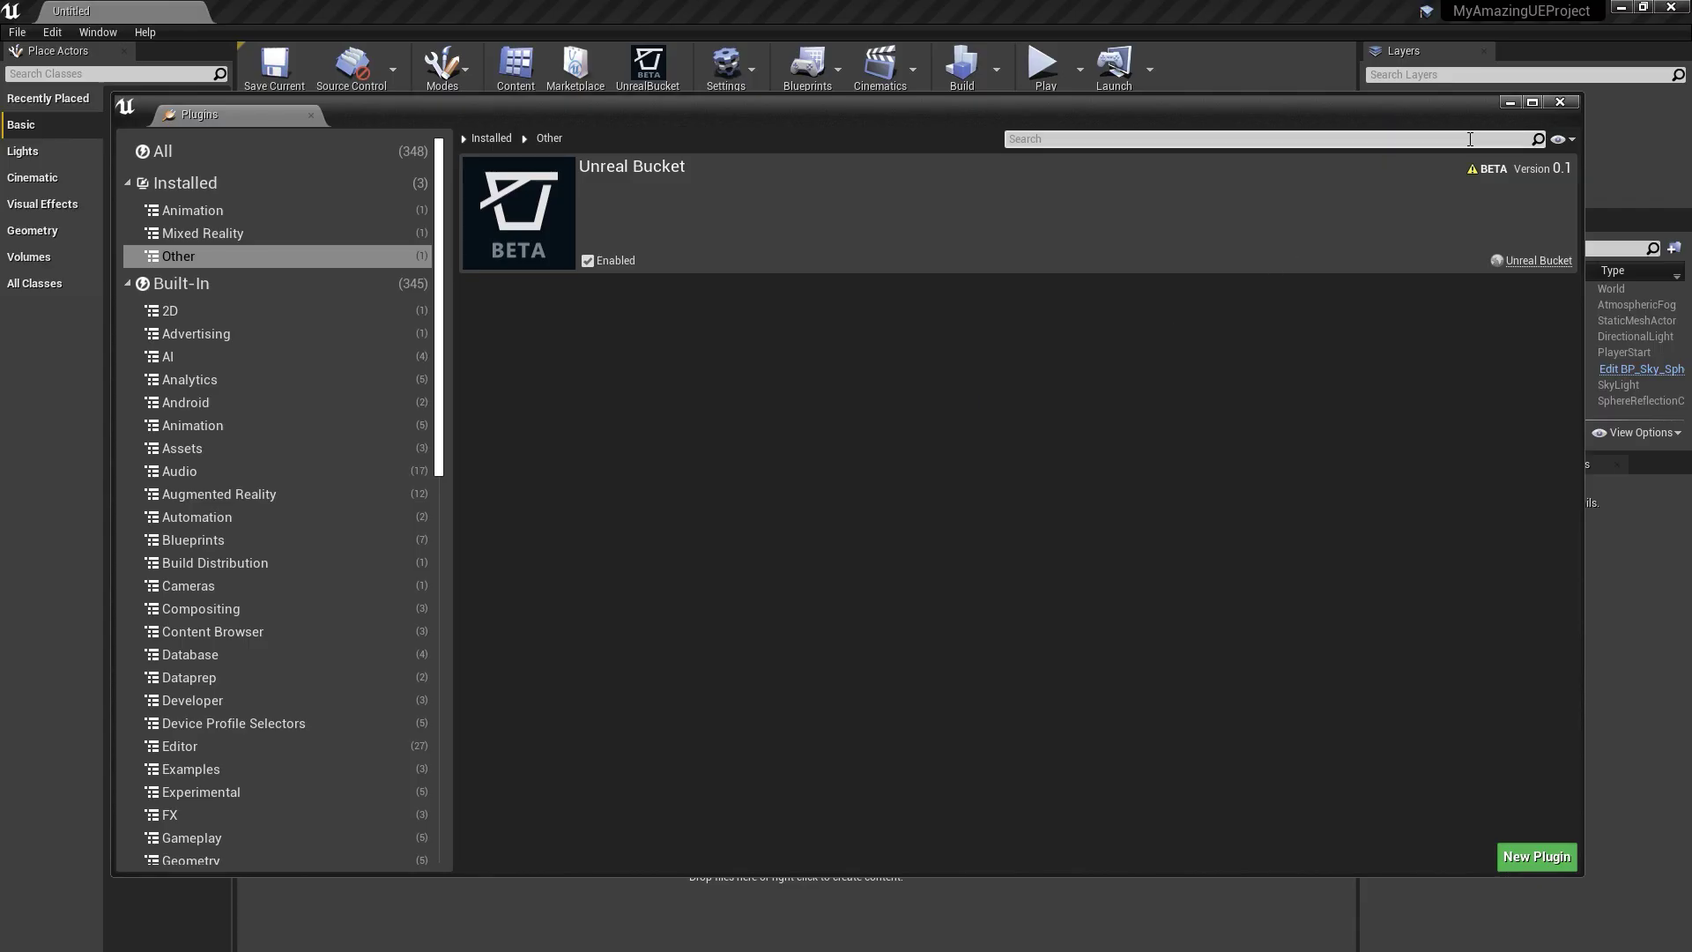
click(1559, 102)
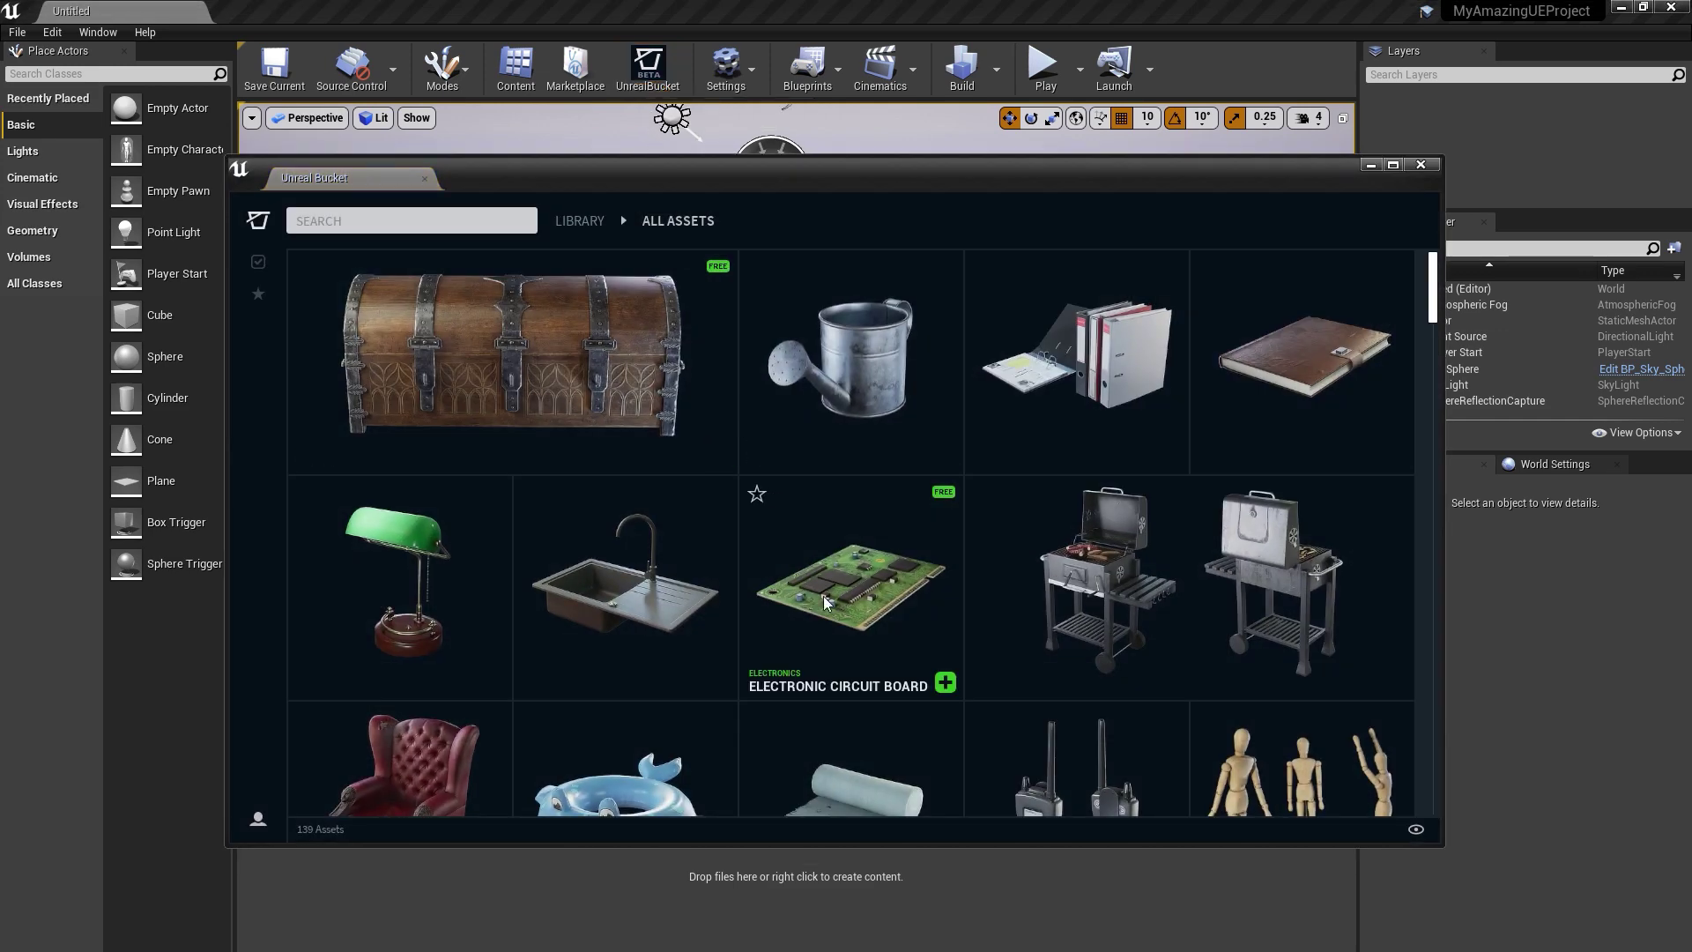
Step: Browse the Mauser C96 Pistol, Landline Phone 02, Chess Set and Carpenter Tools asset pages
scroll(823, 596, down, 6)
click(886, 599)
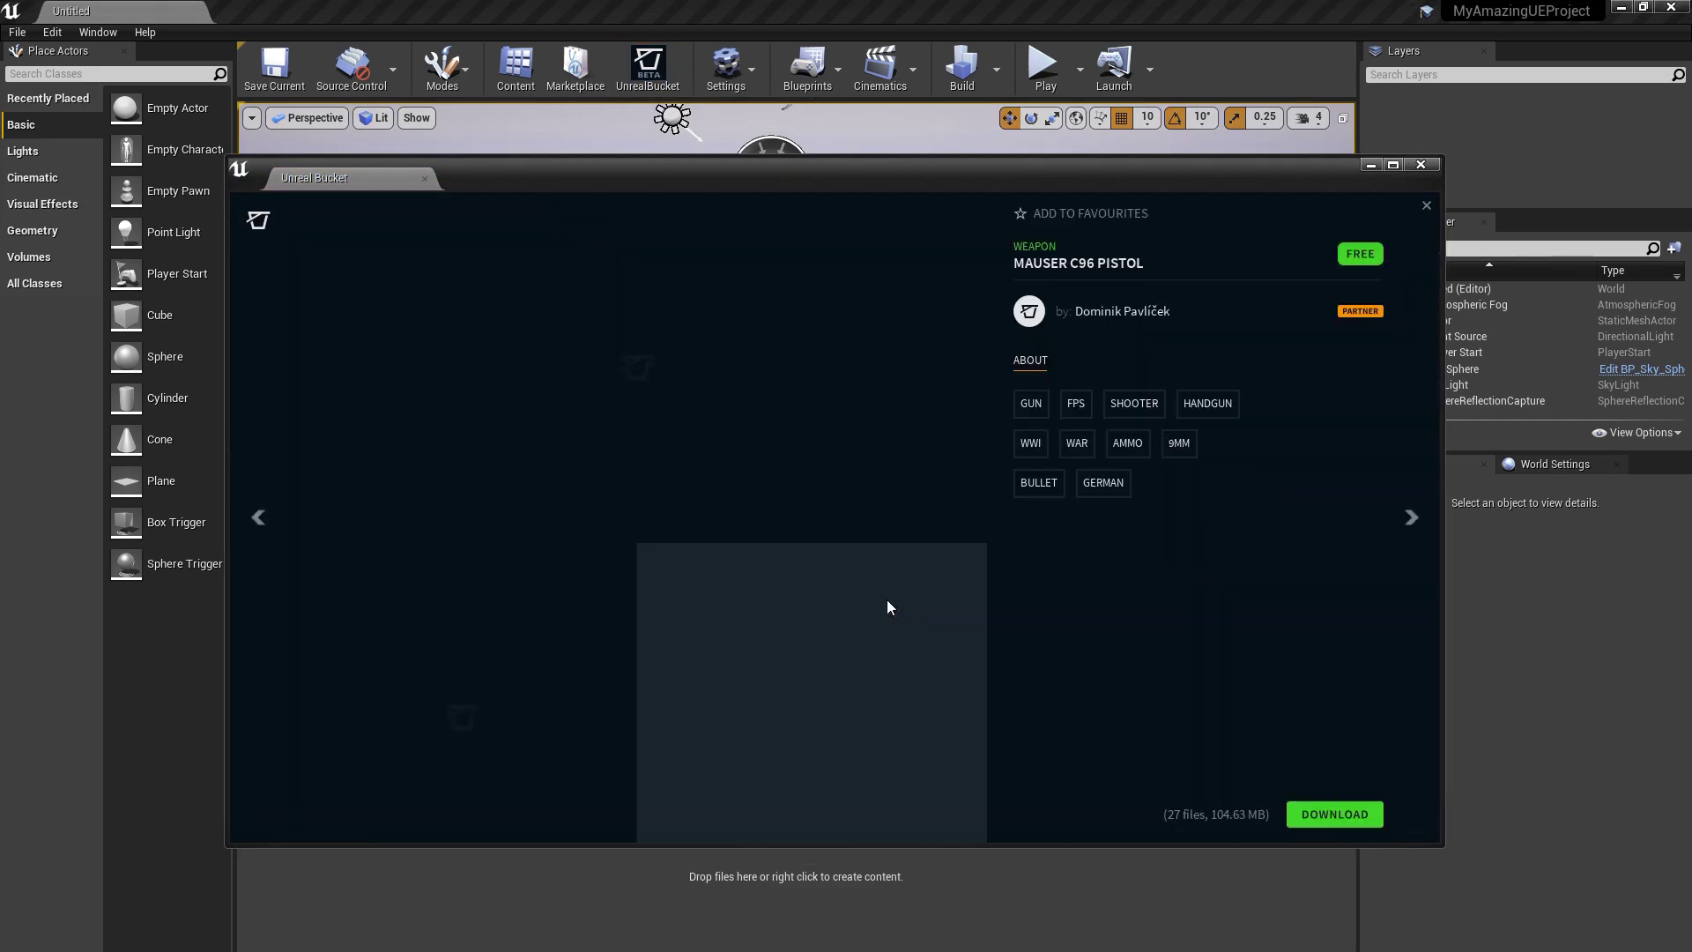
click(261, 520)
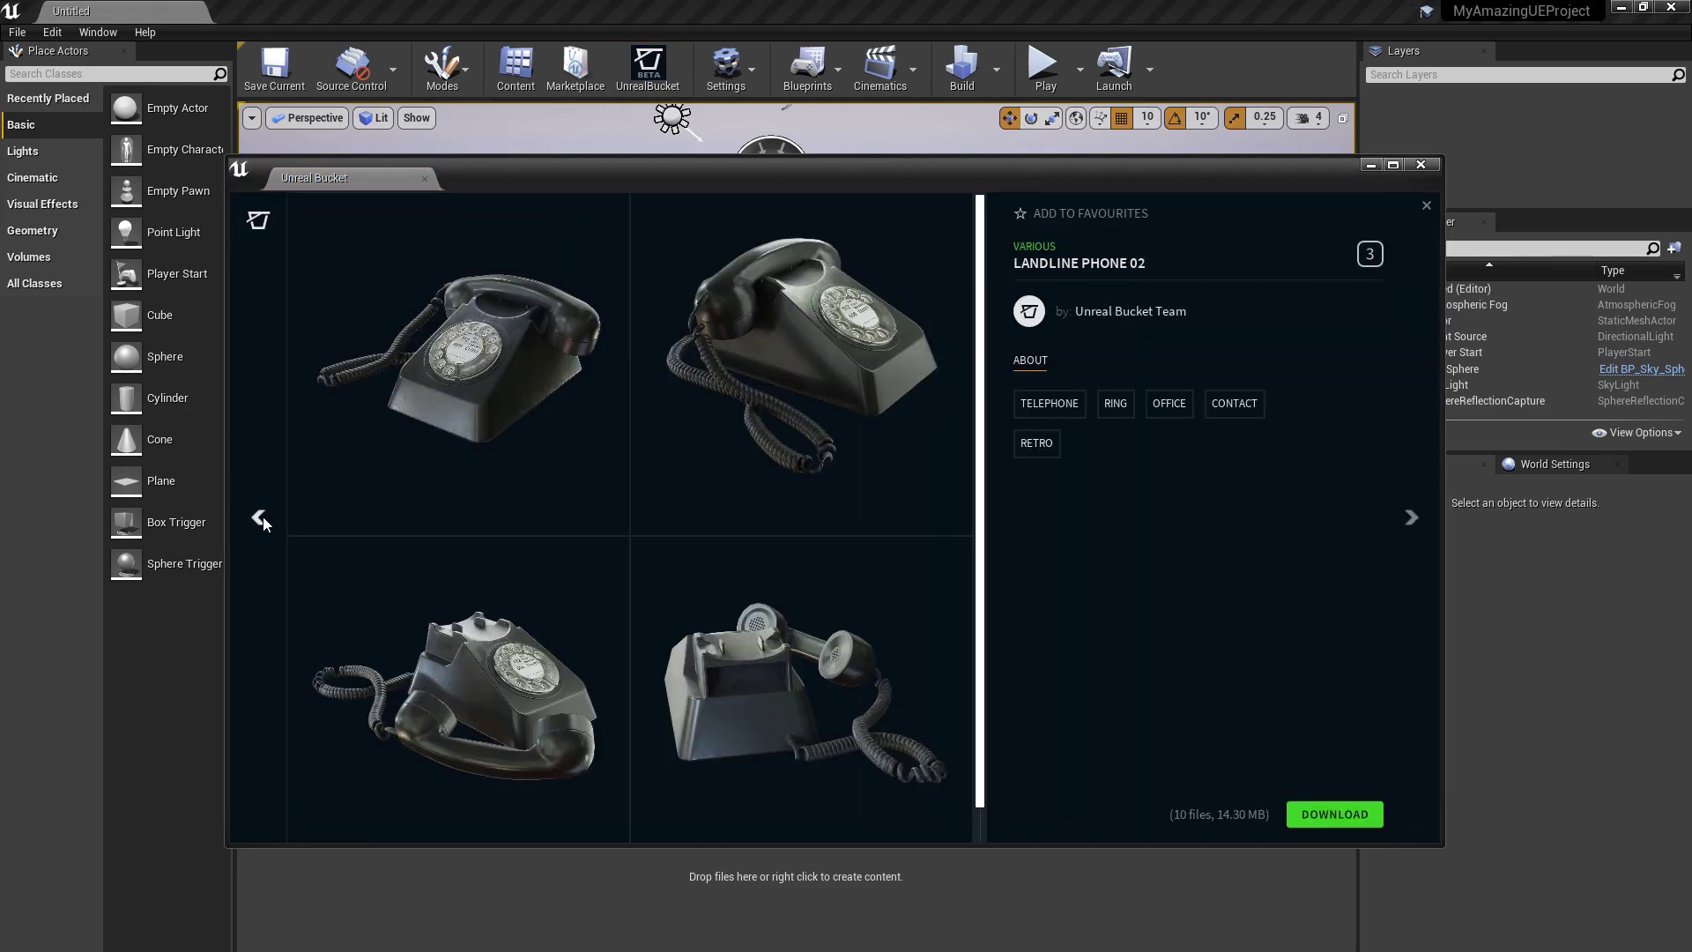
click(261, 518)
scroll(390, 400, down, 5)
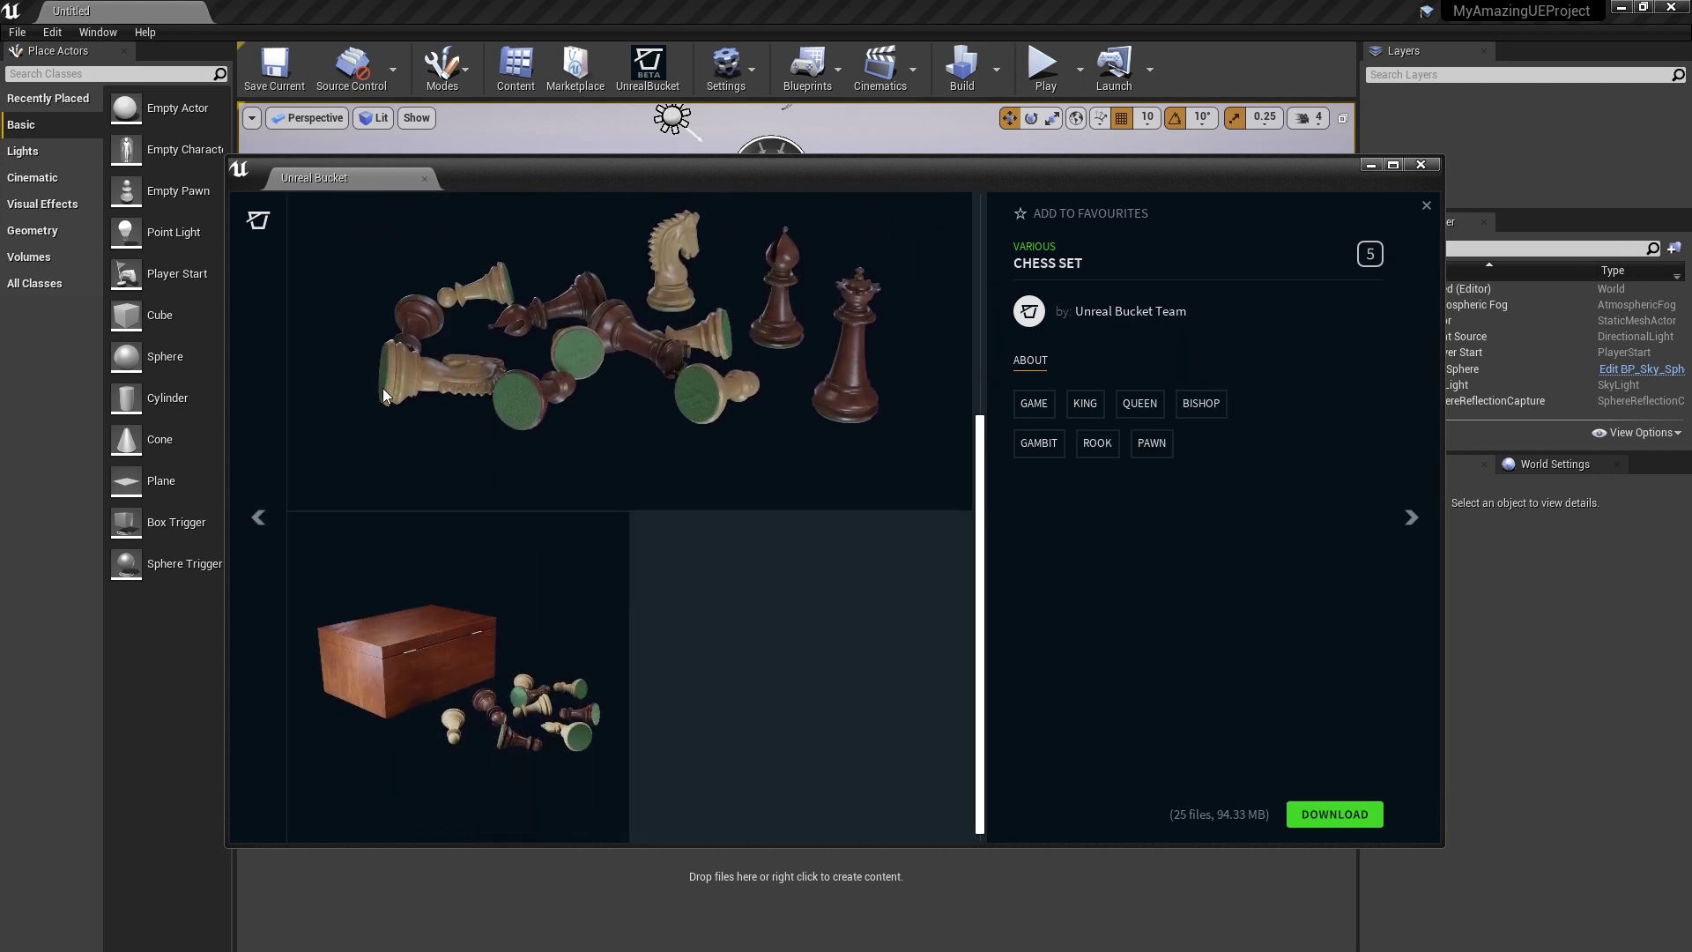
click(258, 221)
scroll(620, 463, down, 4)
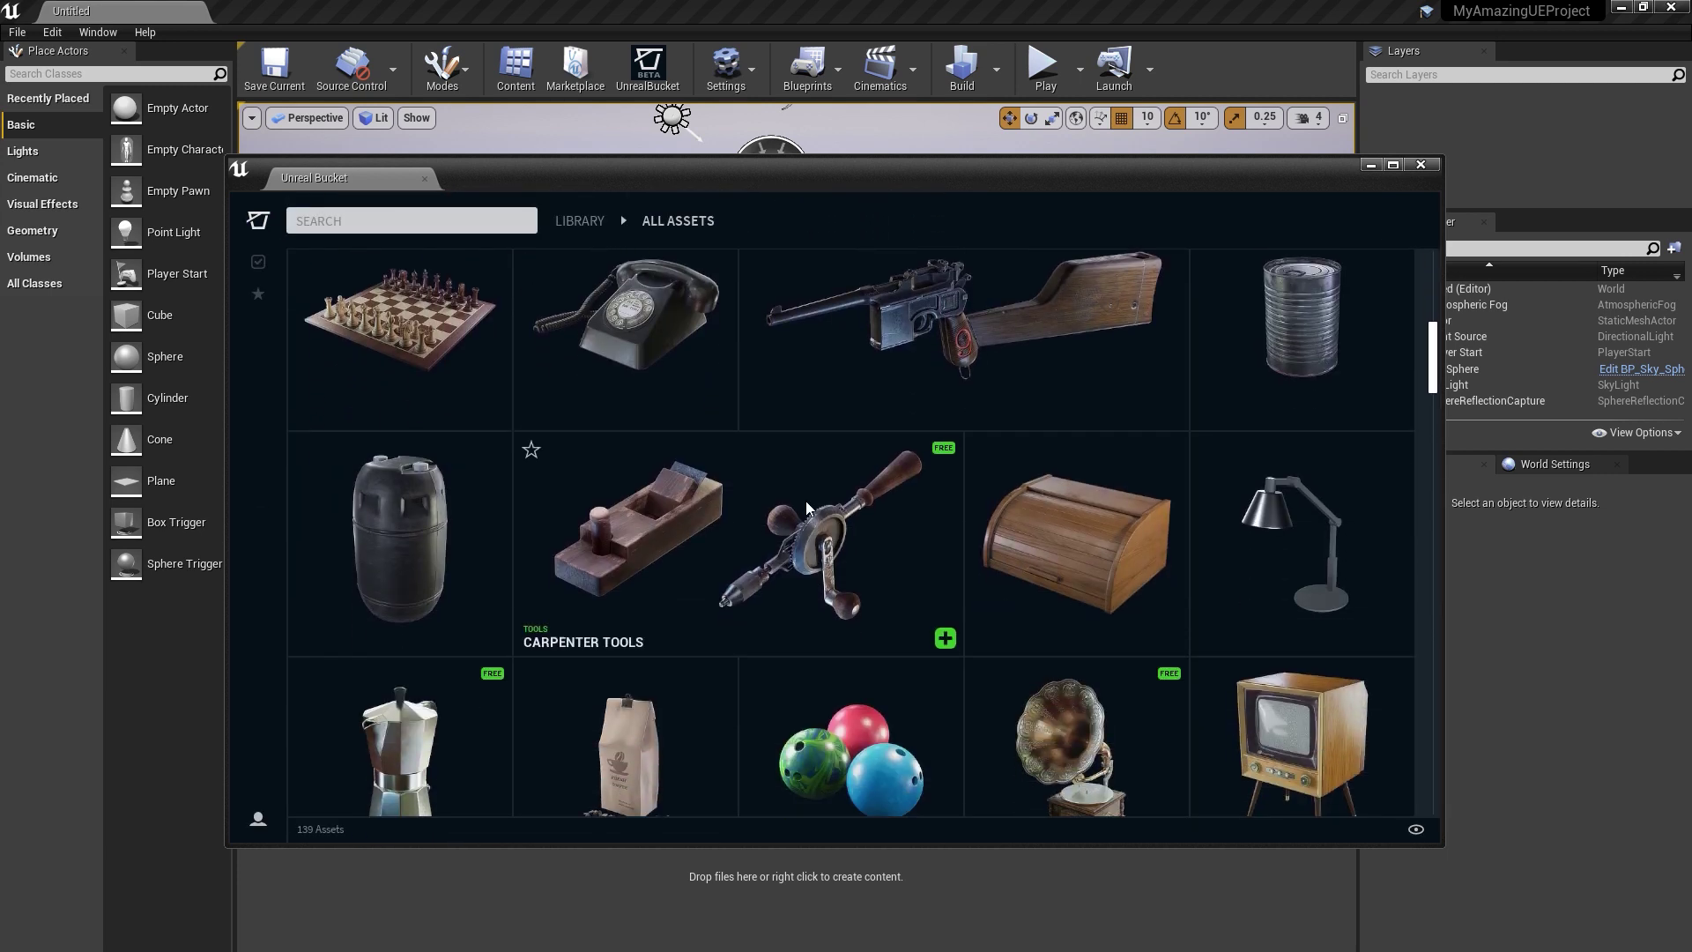
click(909, 518)
scroll(901, 381, down, 4)
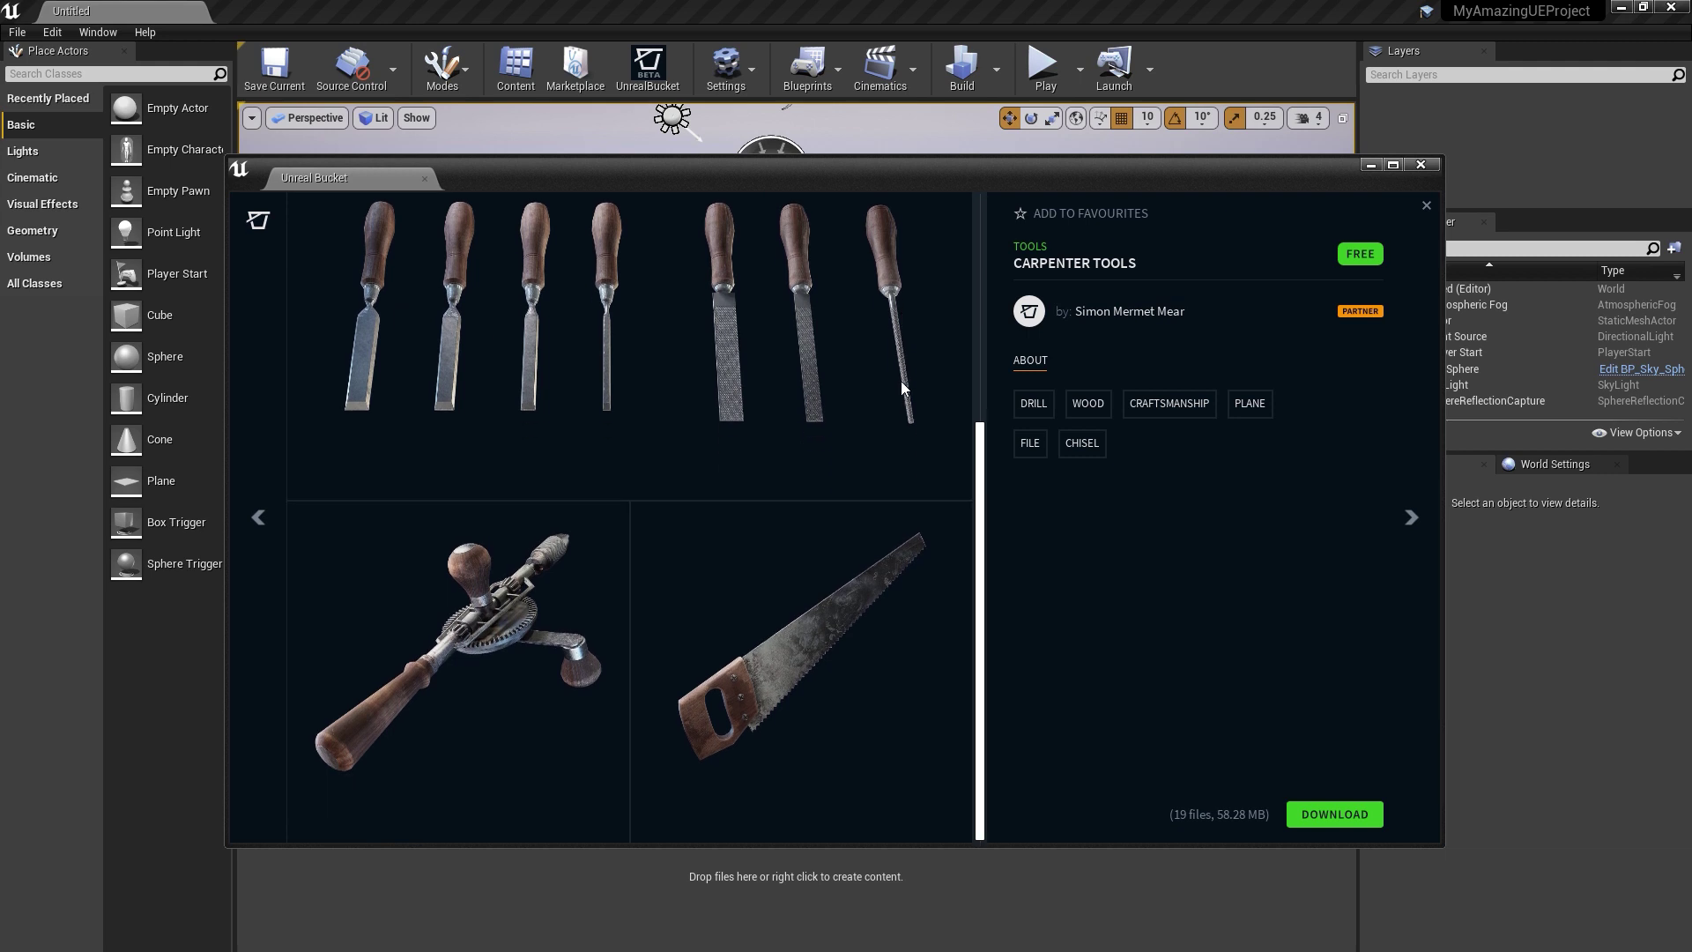
click(264, 221)
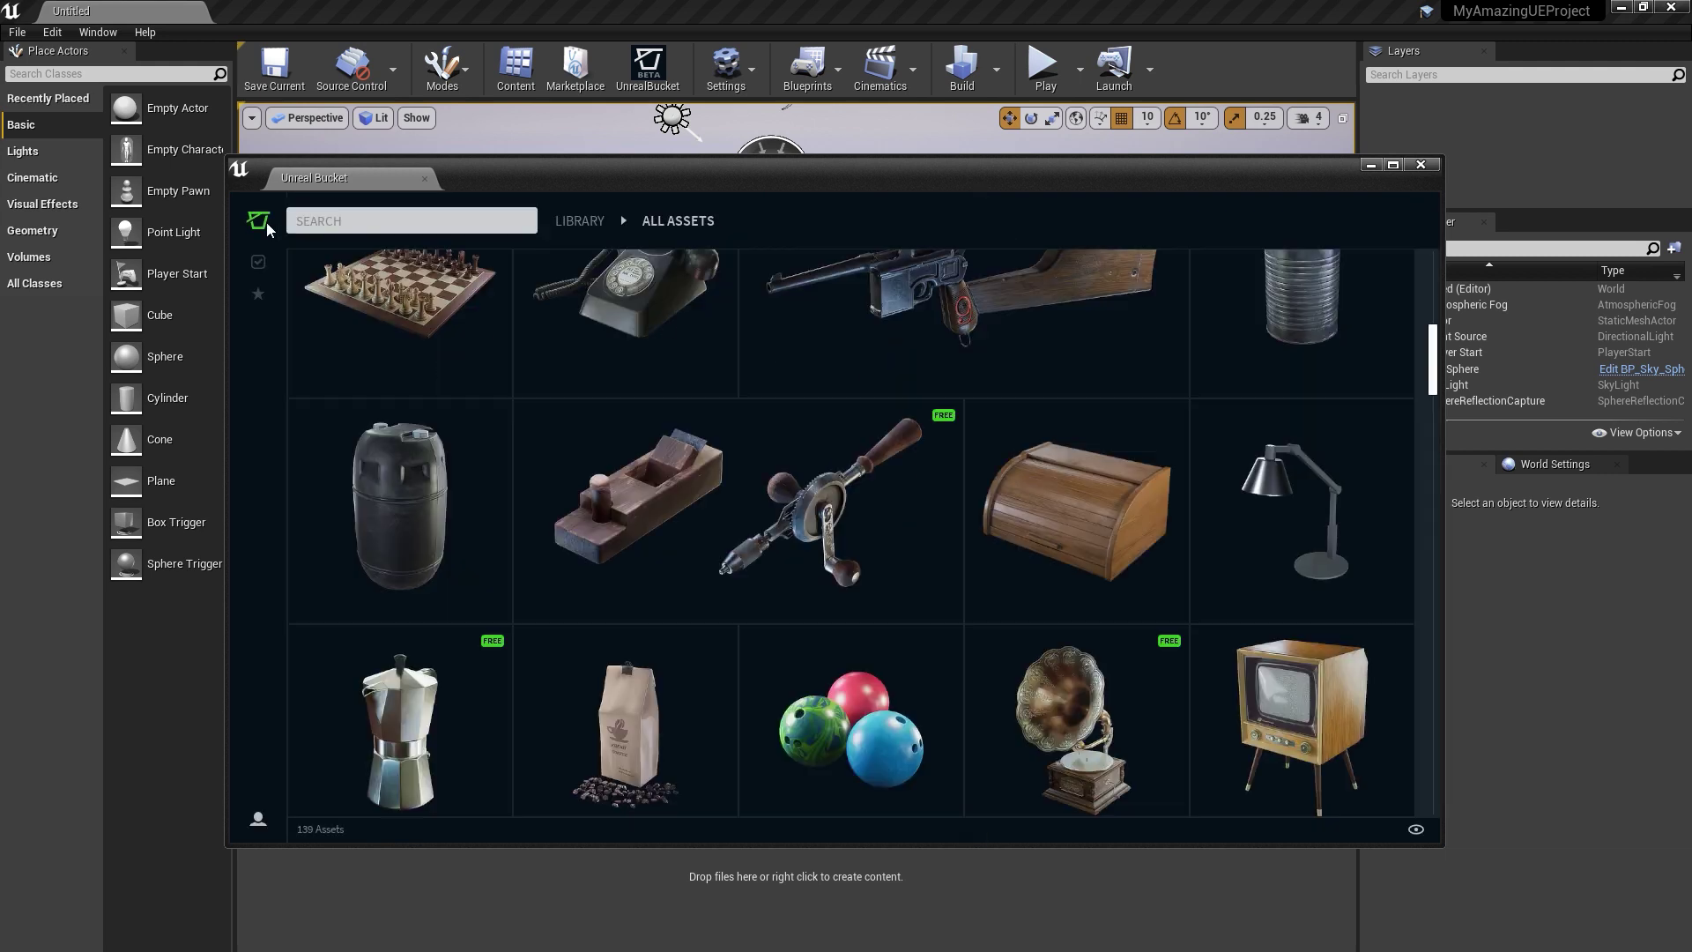
Step: Filter the library by the ARCHVIZ category, then by WEAPON
click(667, 224)
click(663, 332)
scroll(742, 432, down, 6)
scroll(793, 617, up, 3)
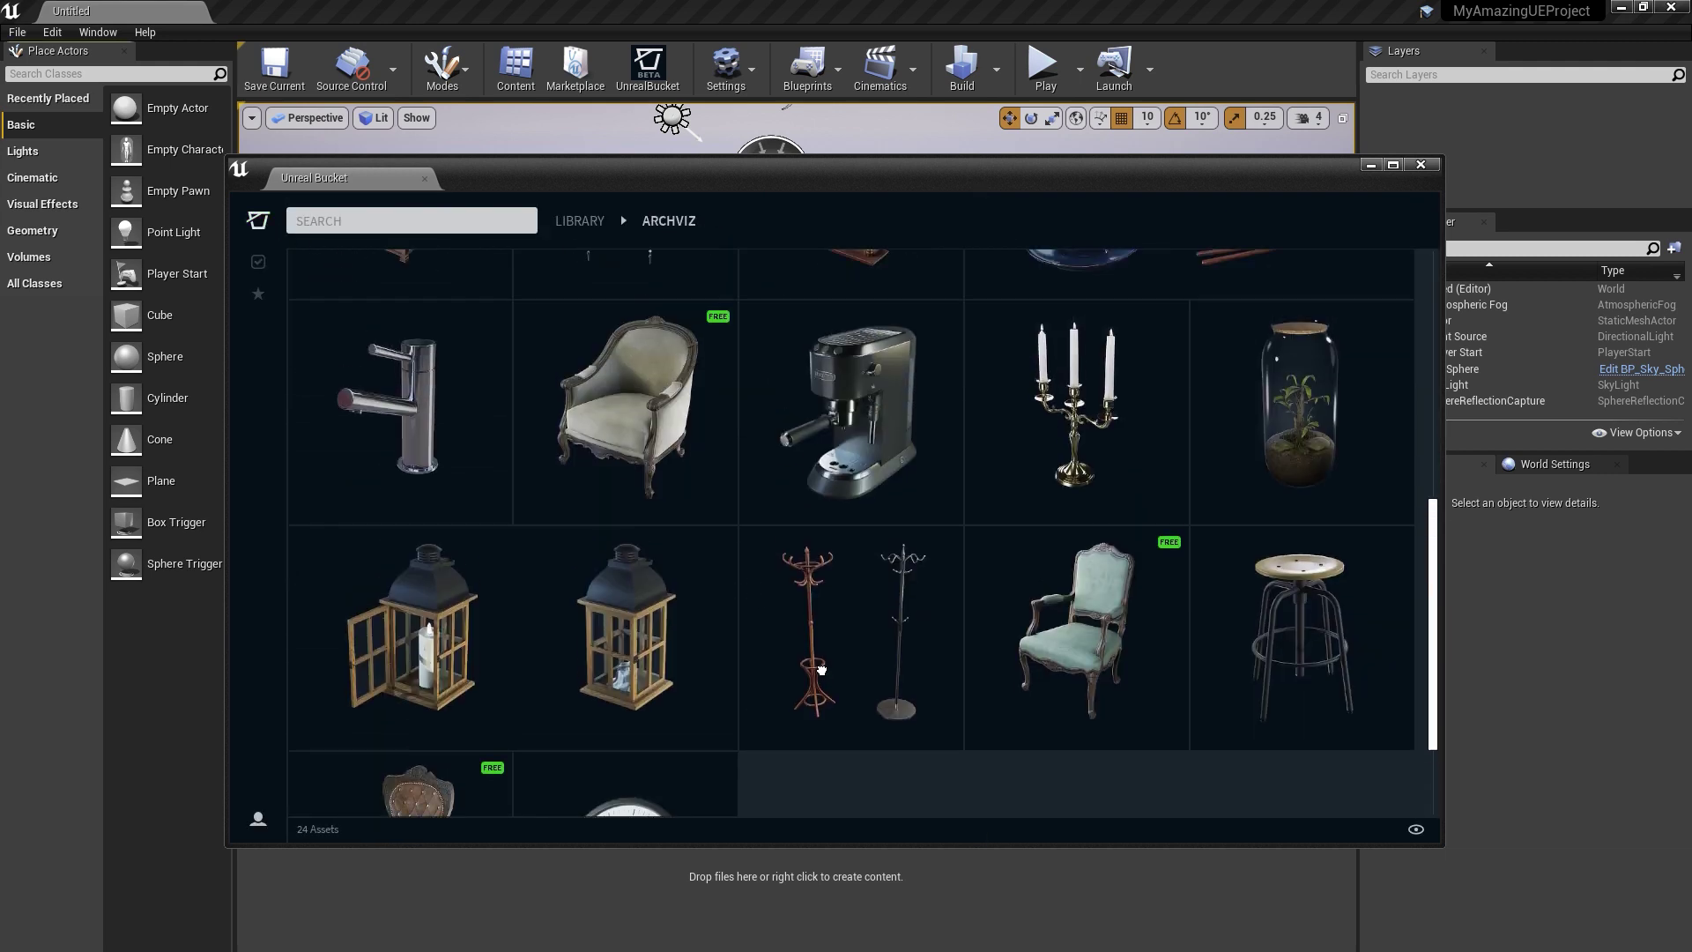
scroll(818, 710, up, 1)
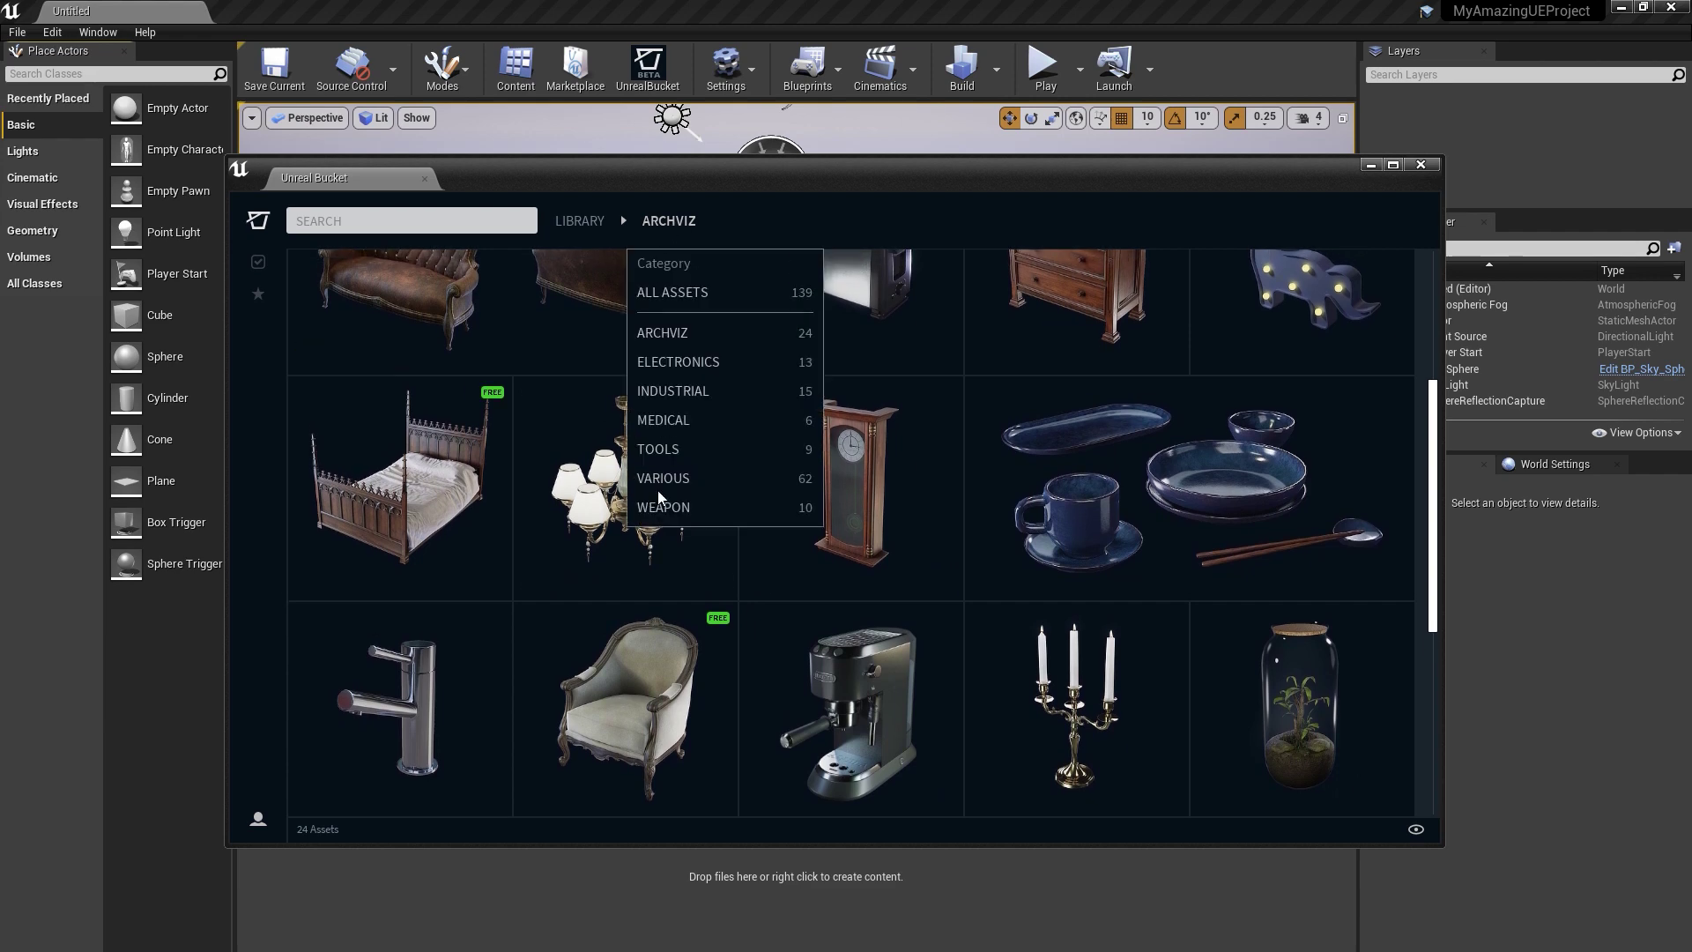
click(663, 507)
scroll(742, 510, up, 2)
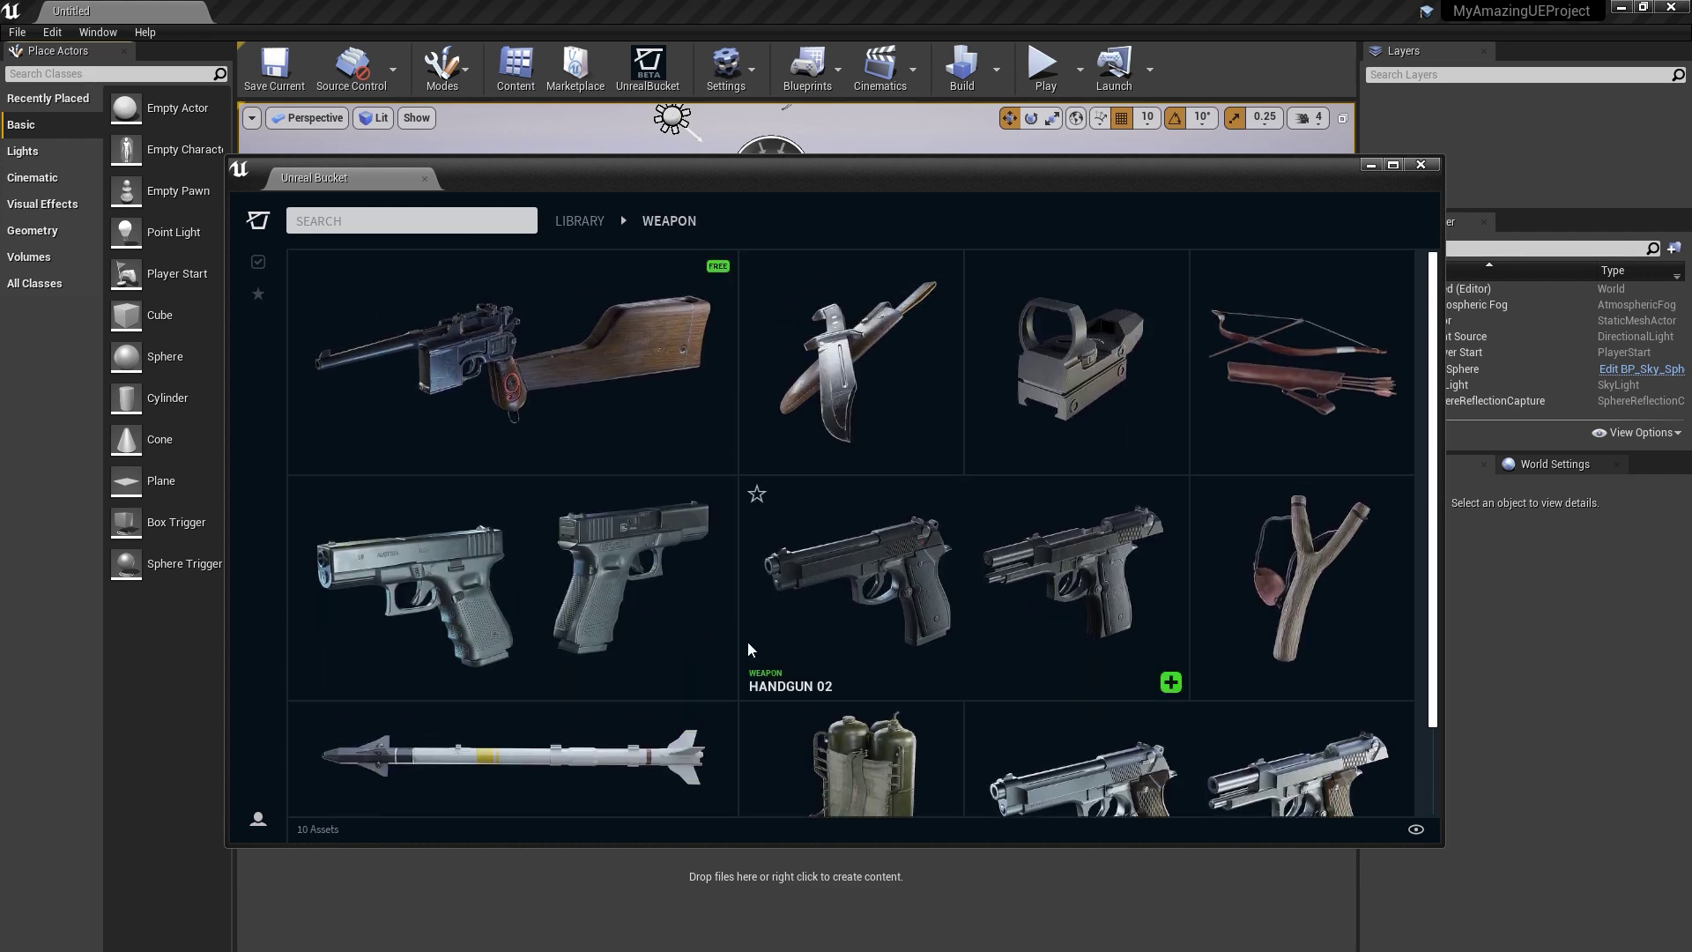
middle_click(1308, 106)
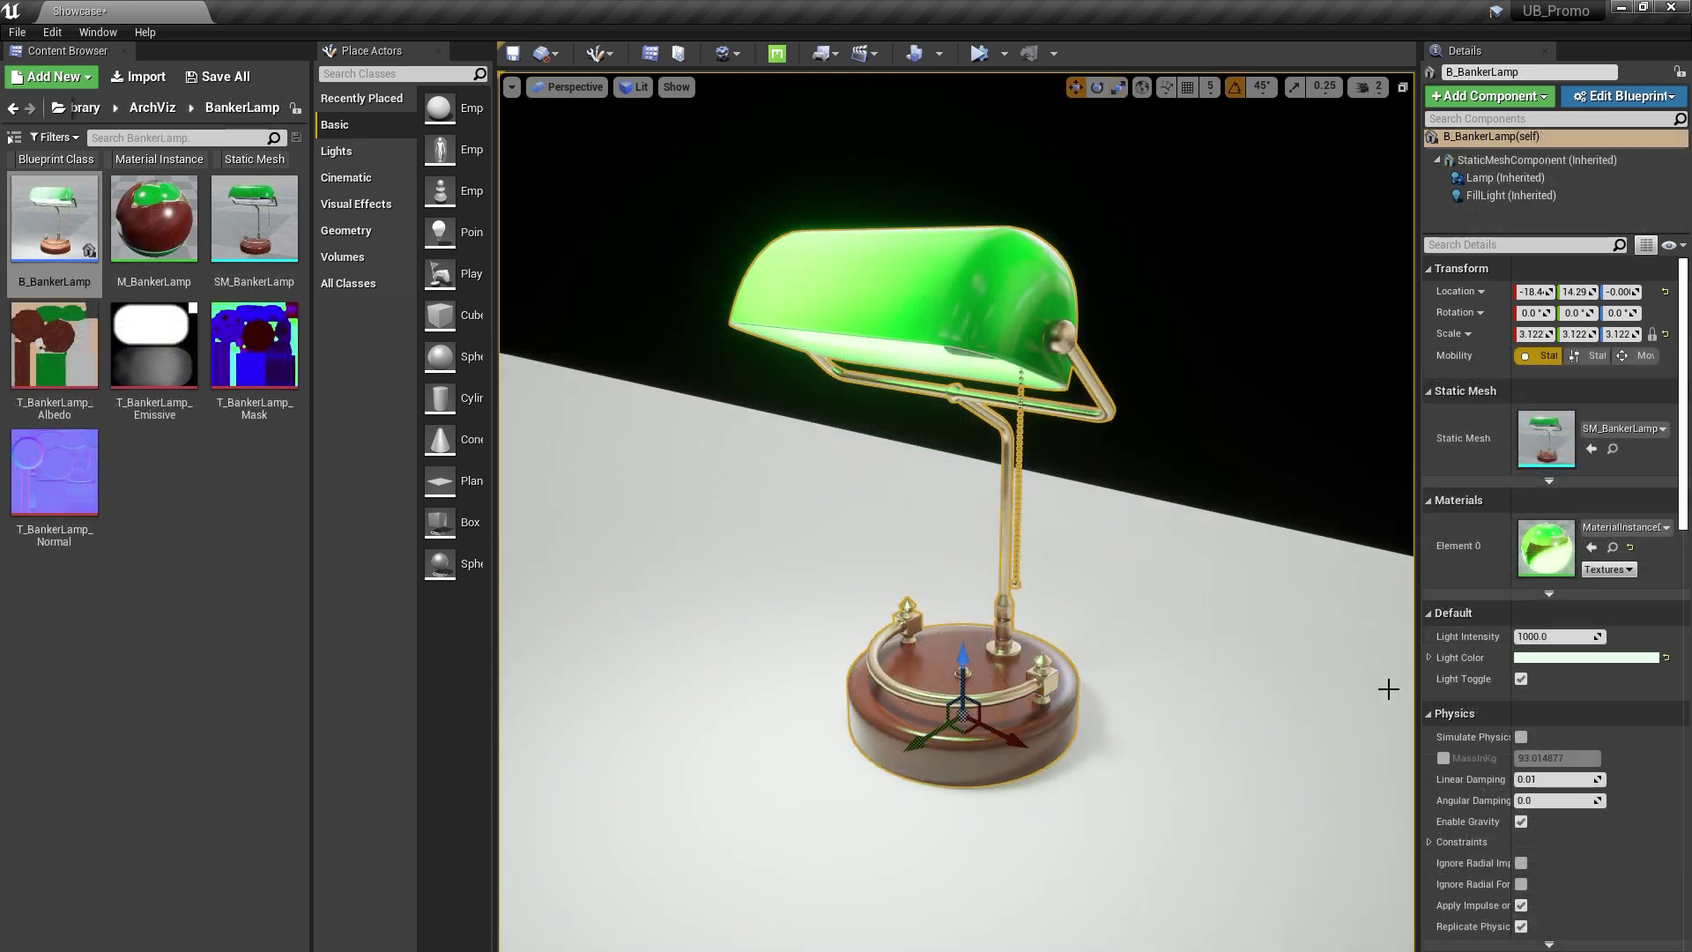
Step: Toggle the banker lamp's light off and on, and enable UseEmissive on MI_HandheldRadio with Emissive_01_Color
click(1521, 679)
click(1520, 678)
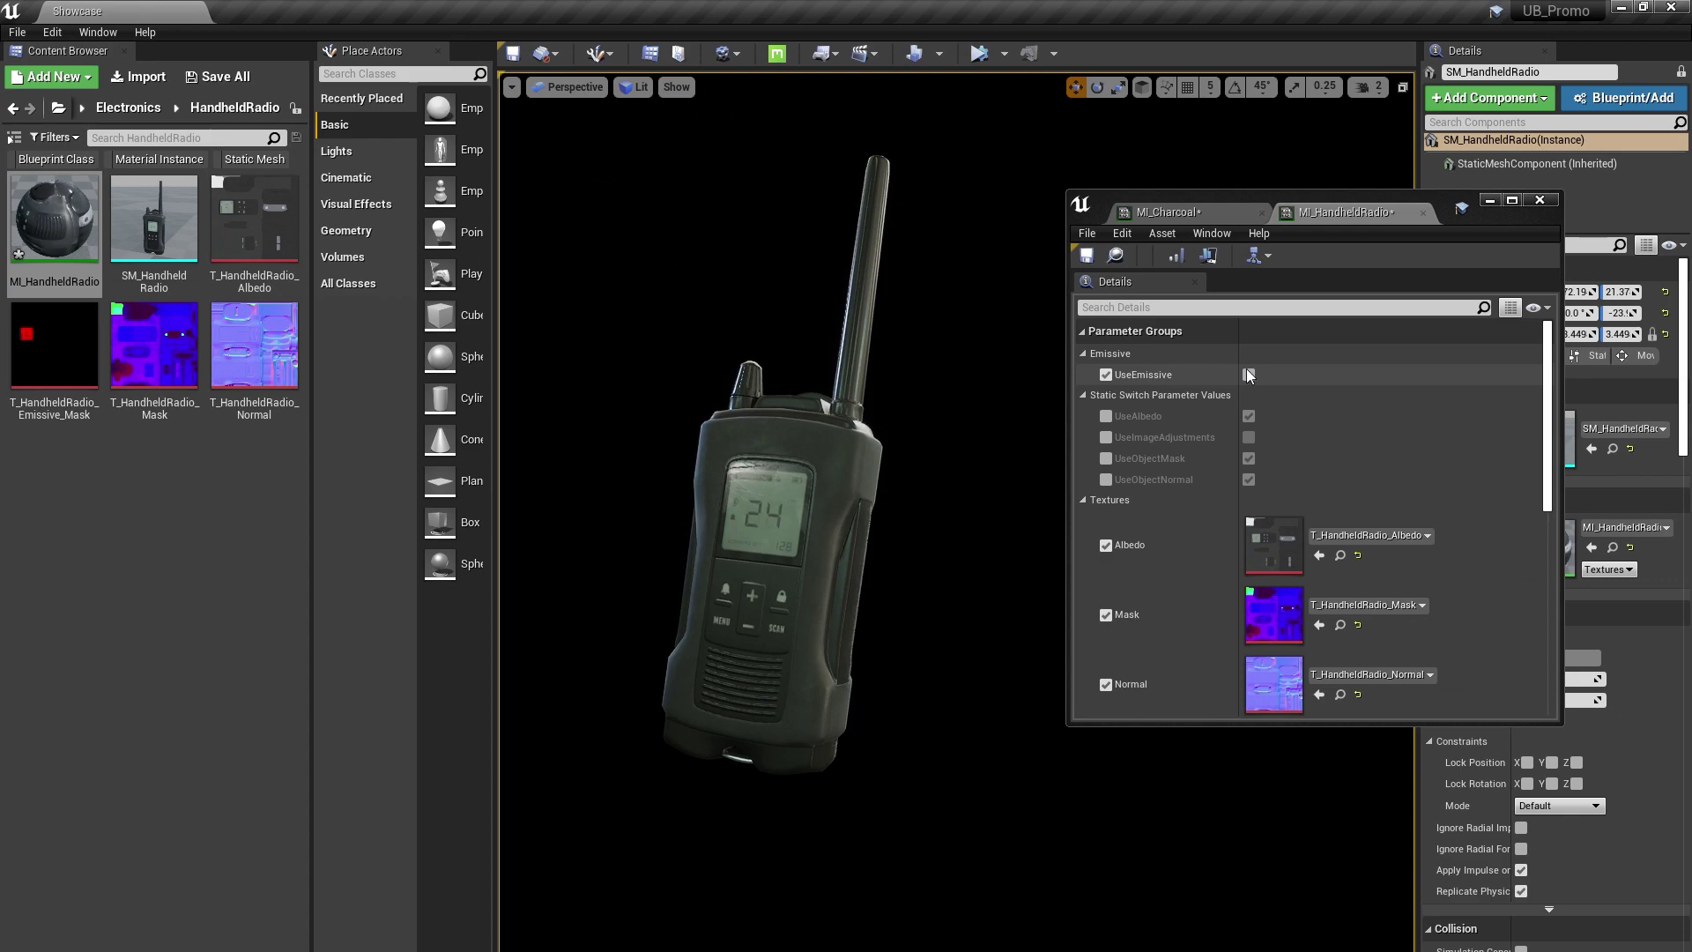
click(1248, 375)
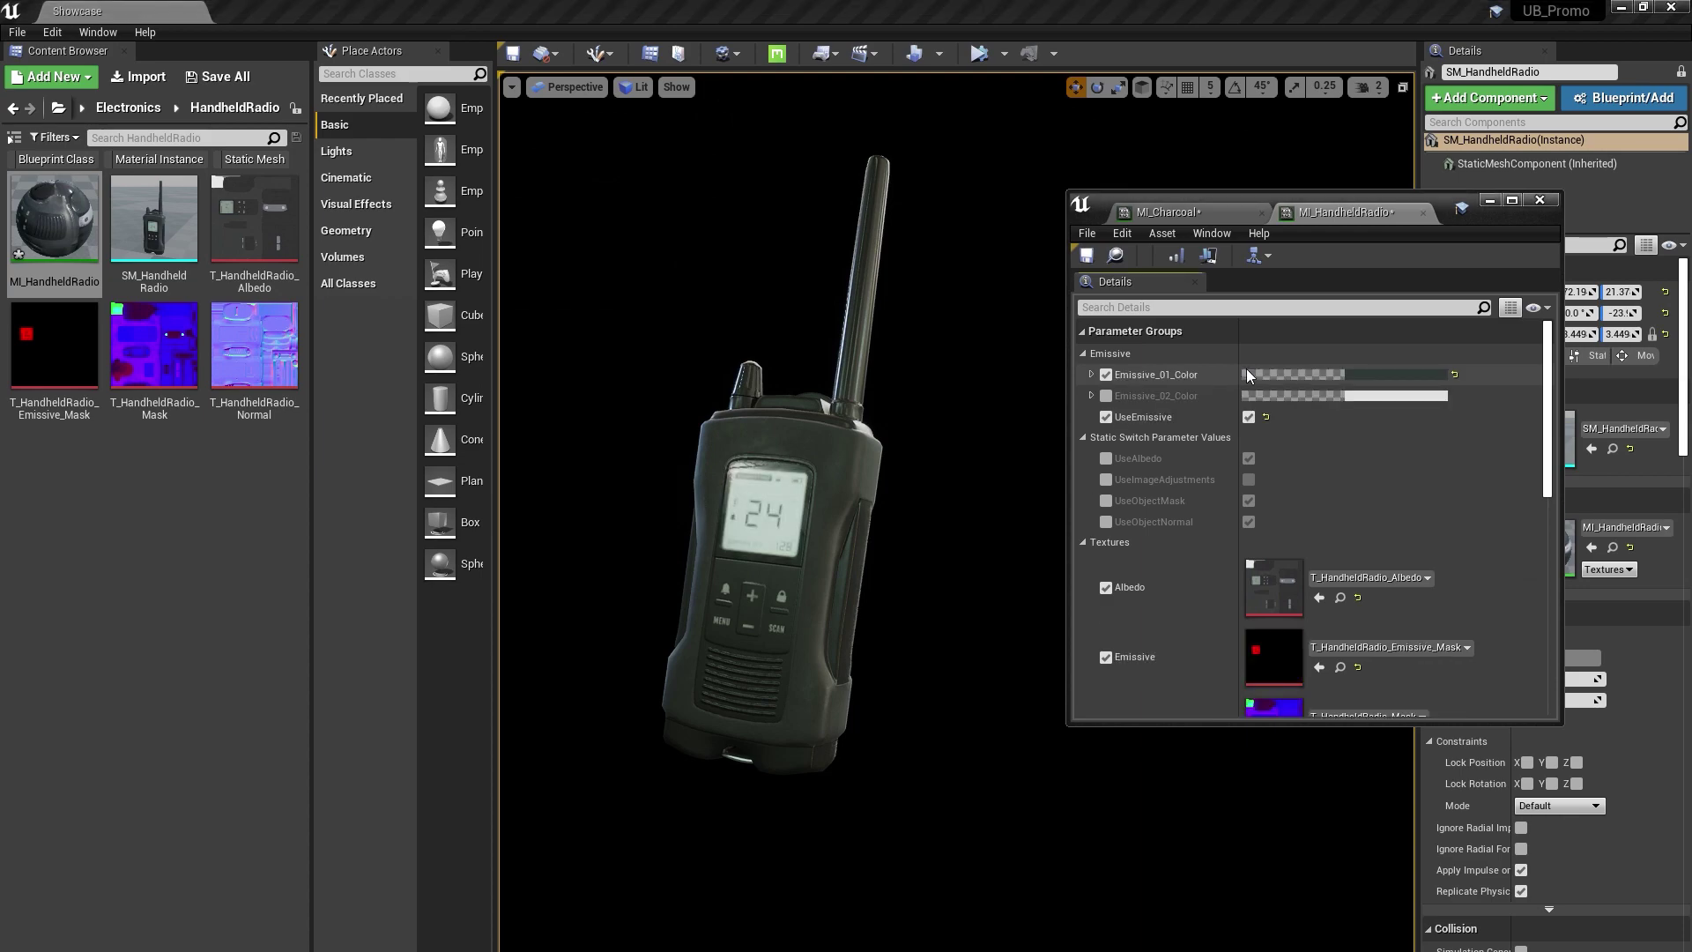
click(1380, 375)
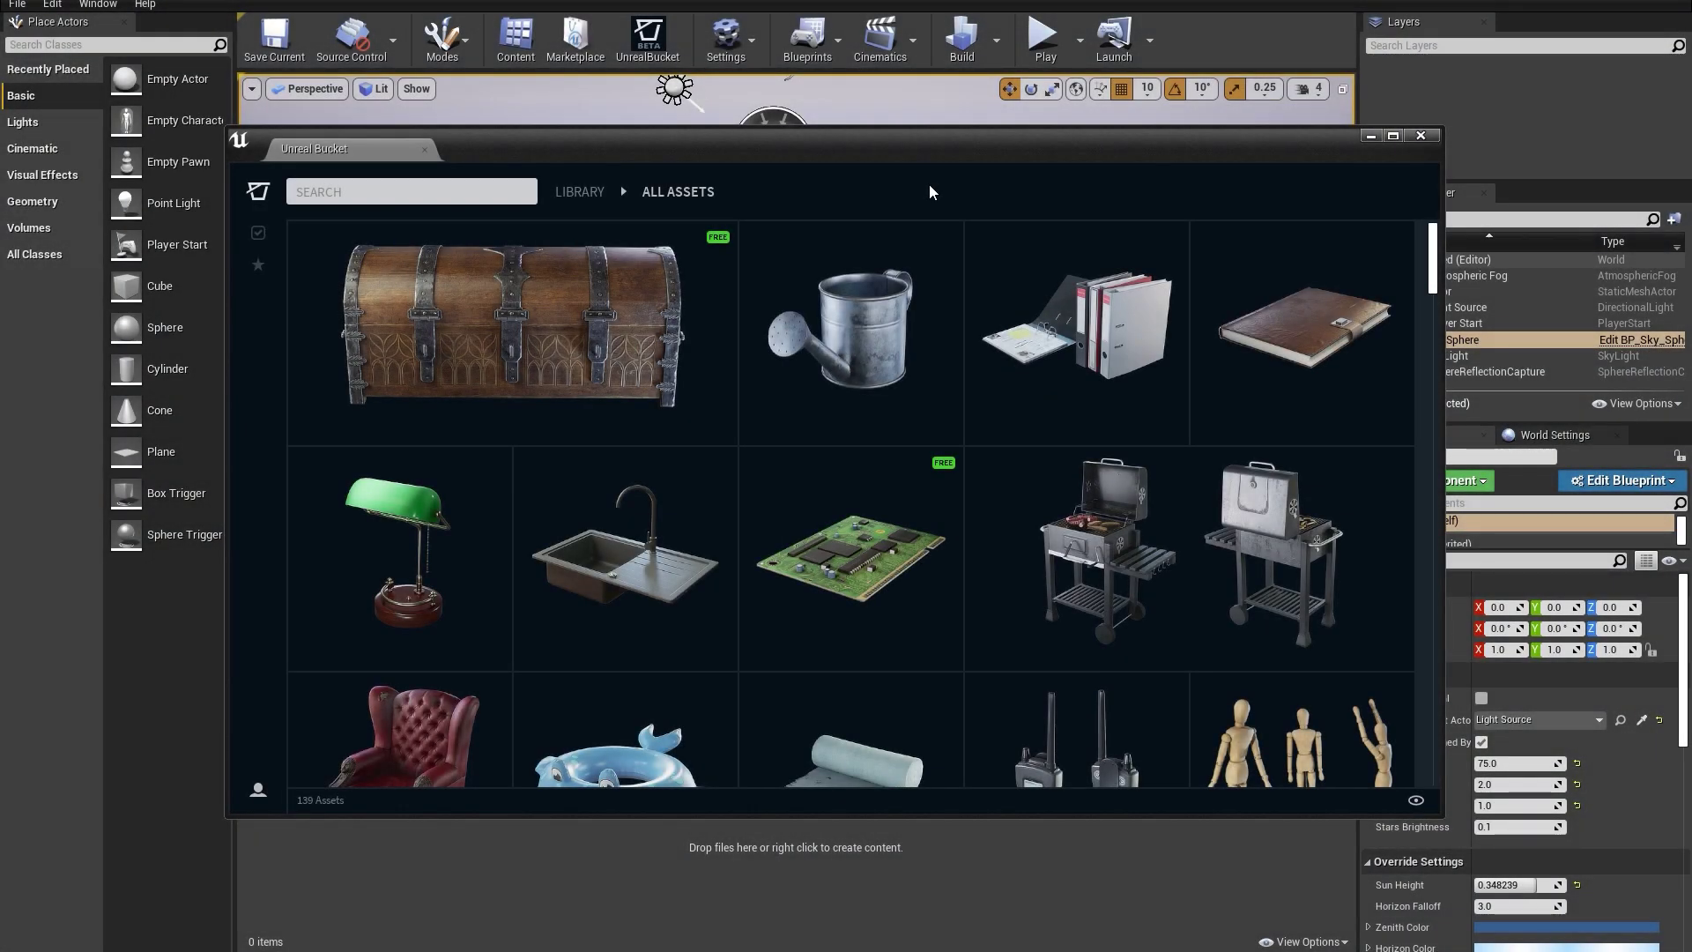
Step: Search 'office', view Briefcase 02, Filing Cabinet and Investigation Board, then filter by the DETECTIVE tag
click(1393, 136)
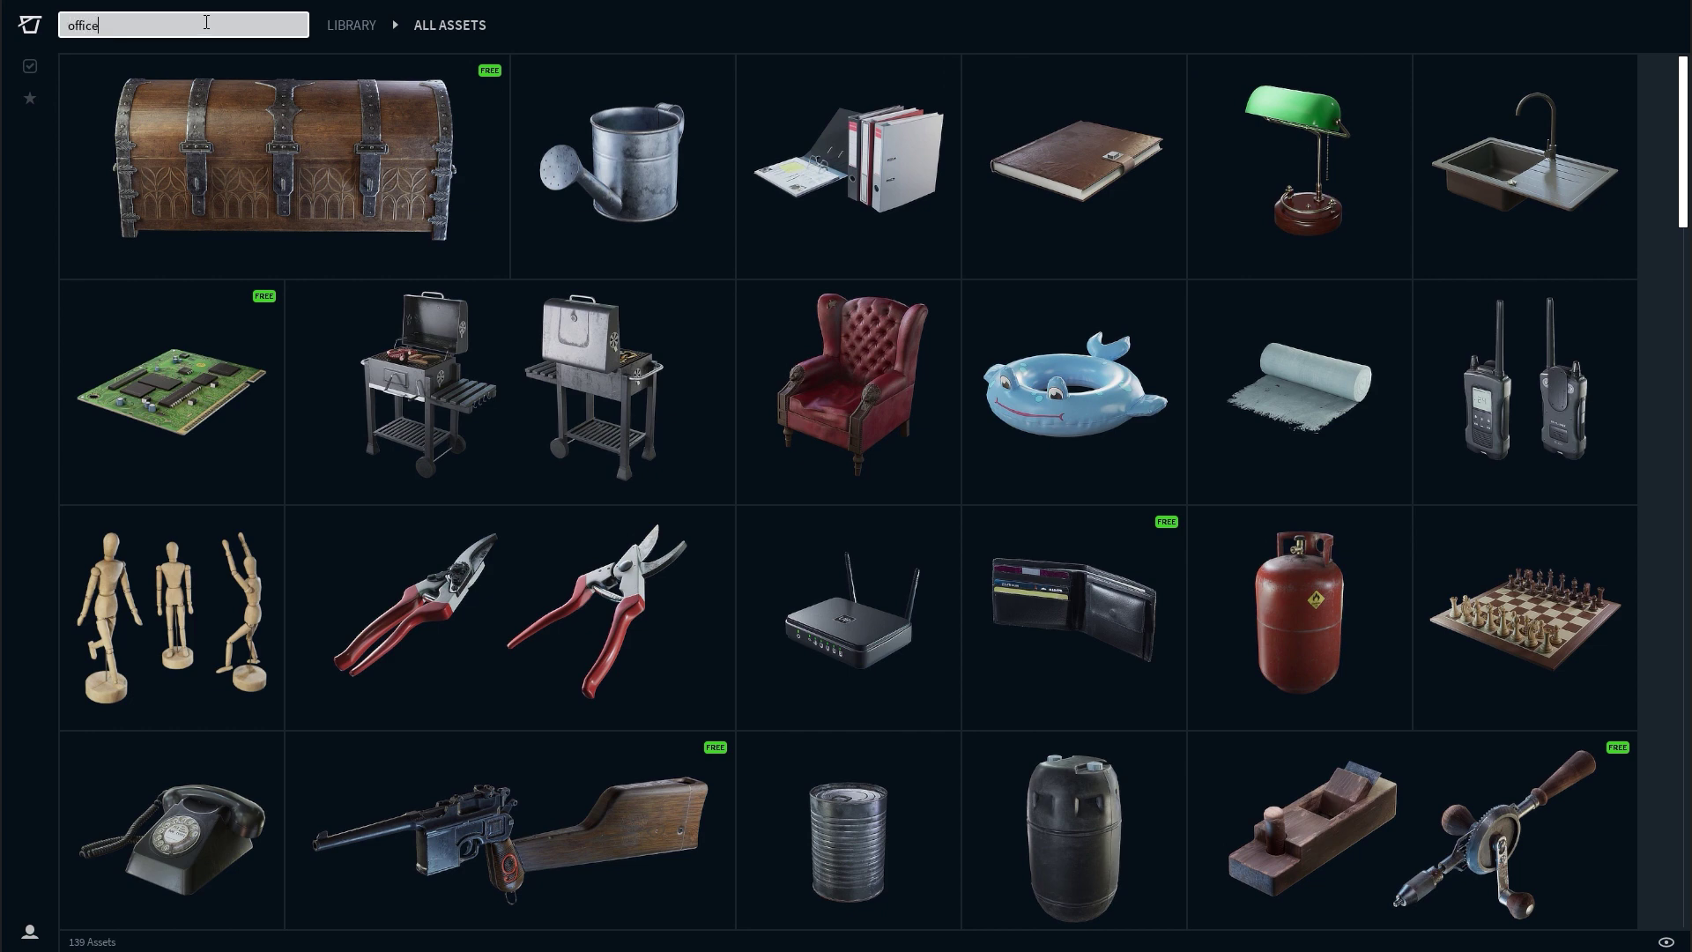
key(Return)
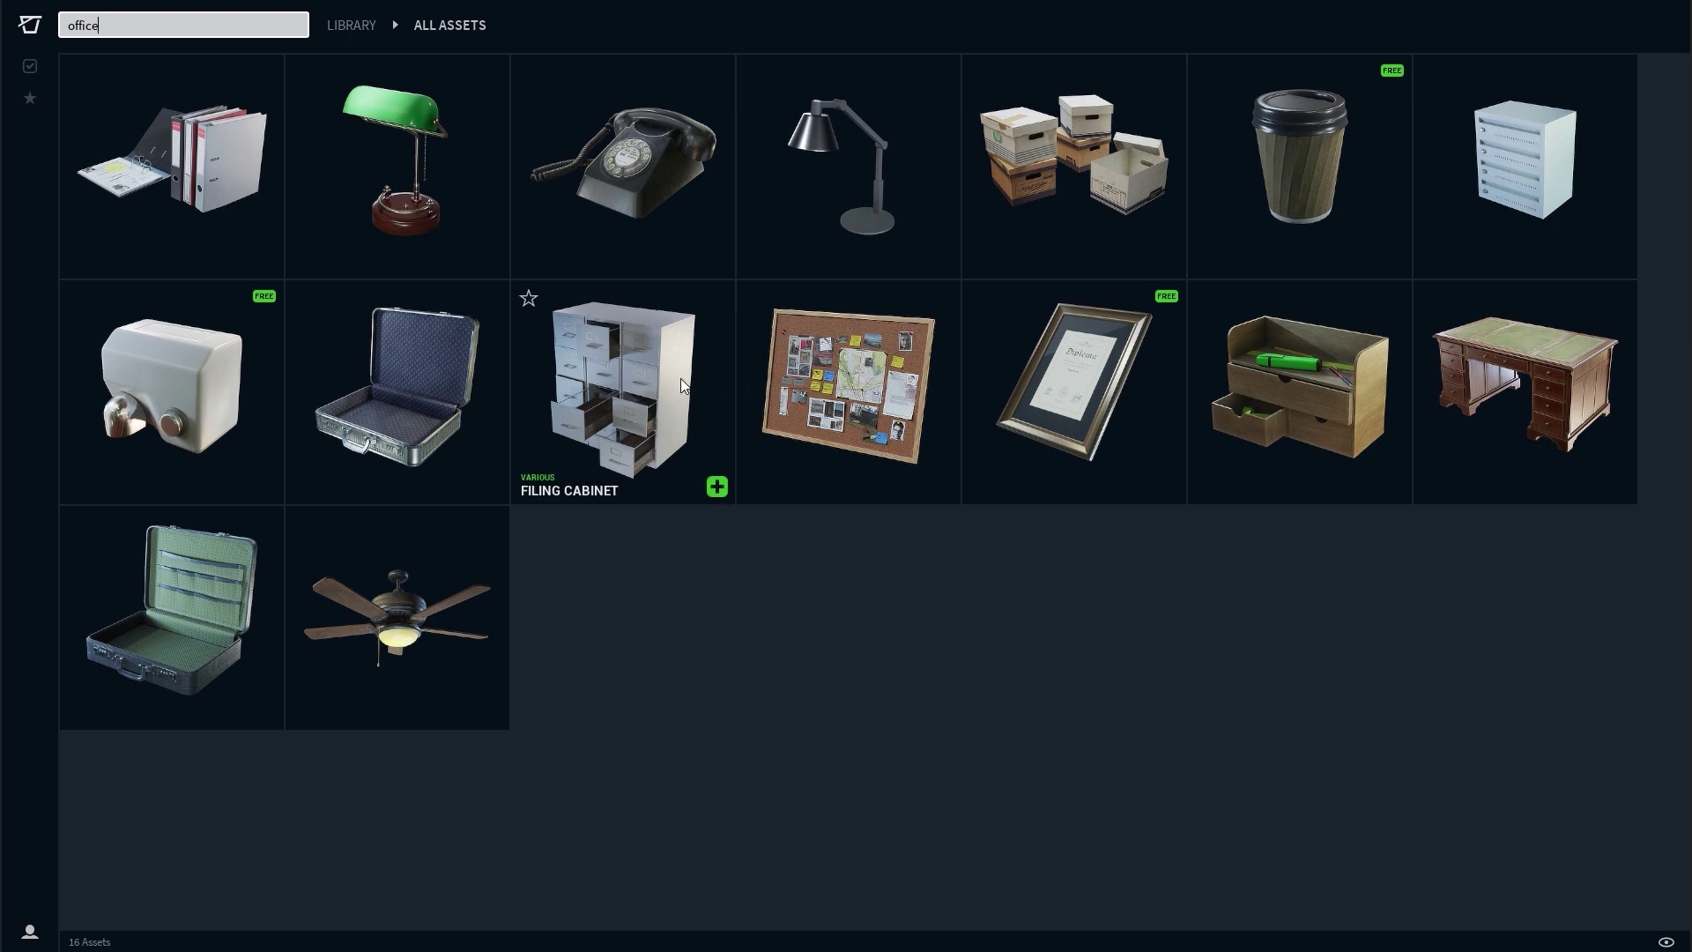
click(423, 388)
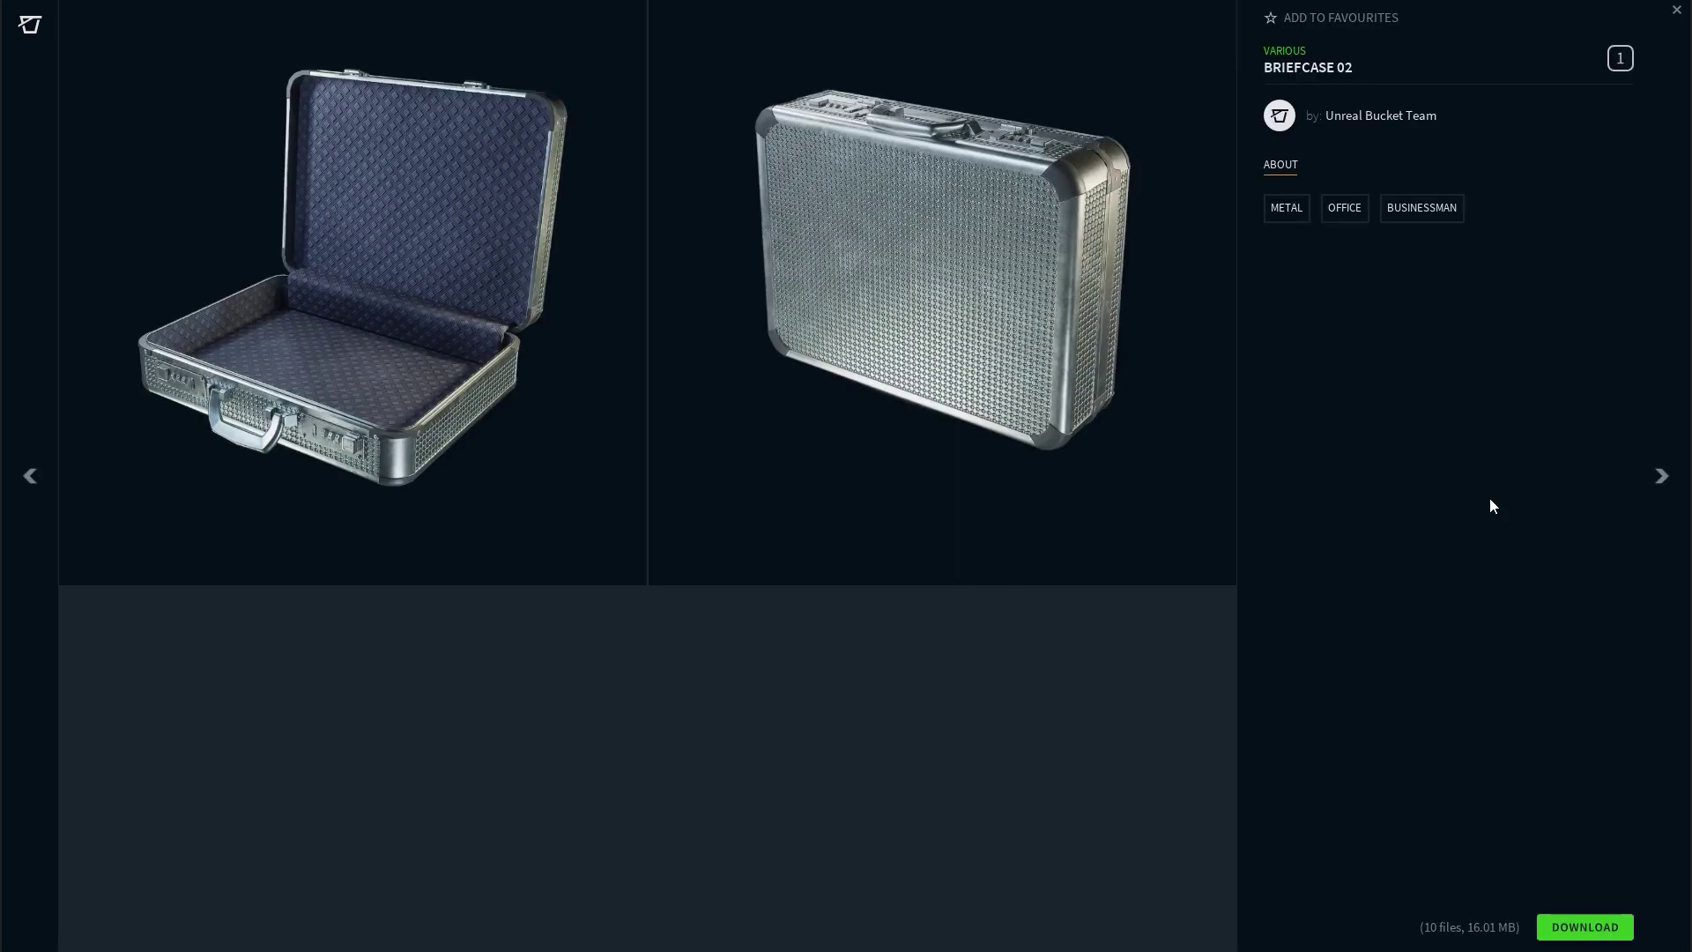
click(1661, 476)
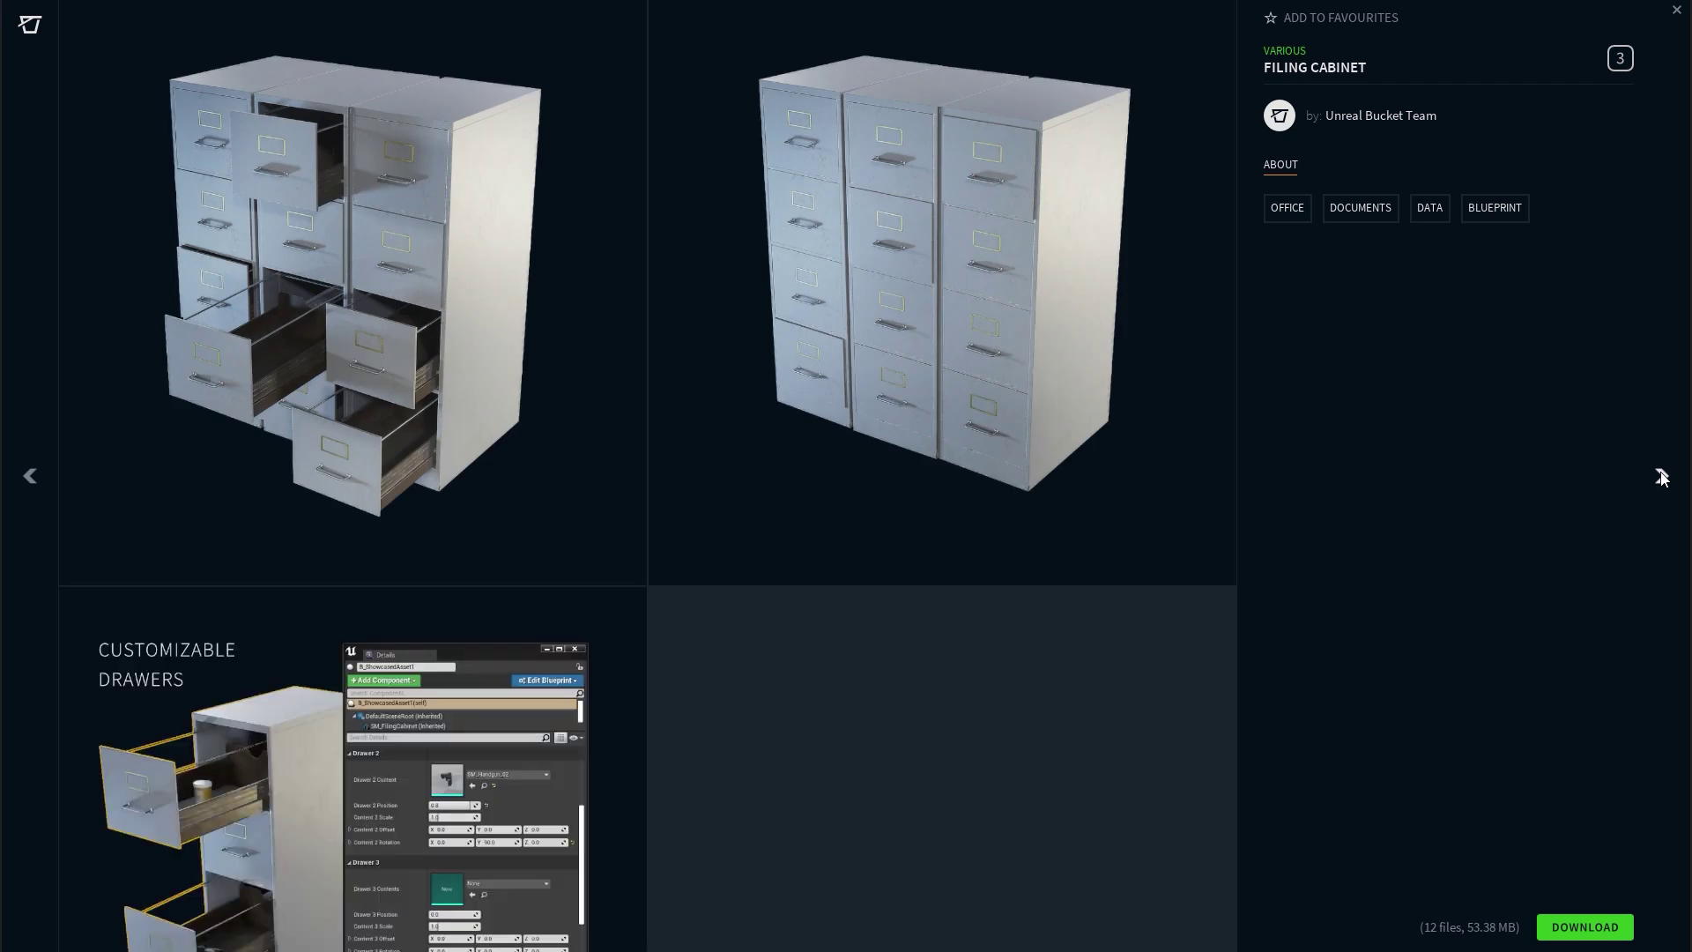
click(1662, 476)
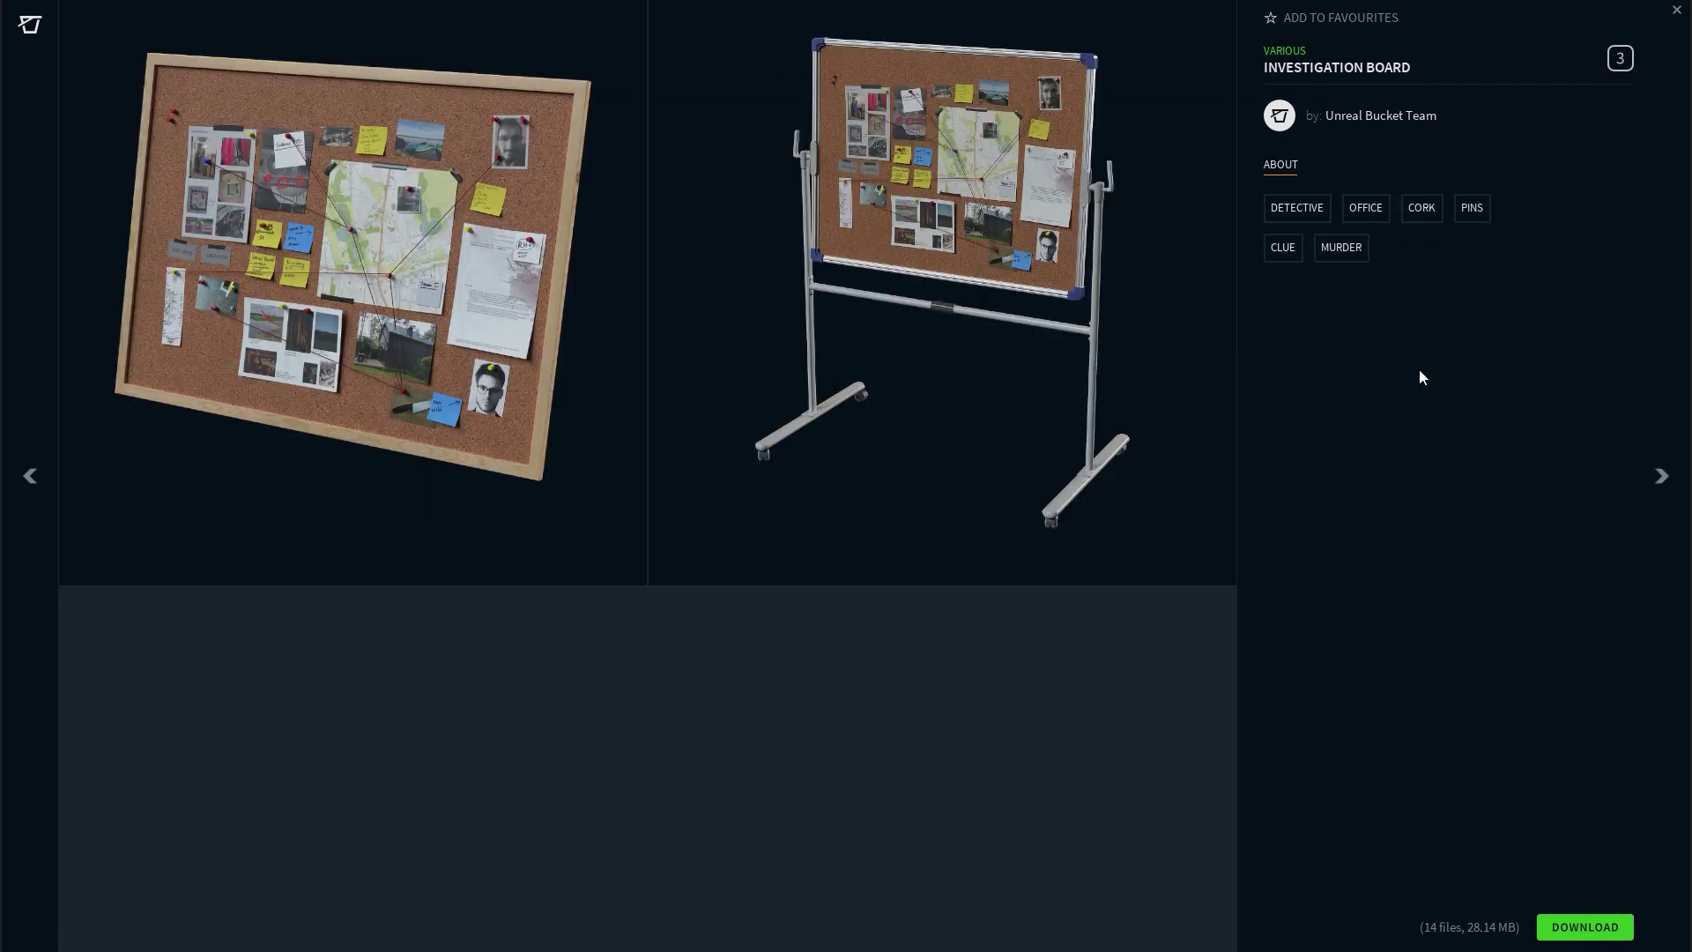
click(1312, 210)
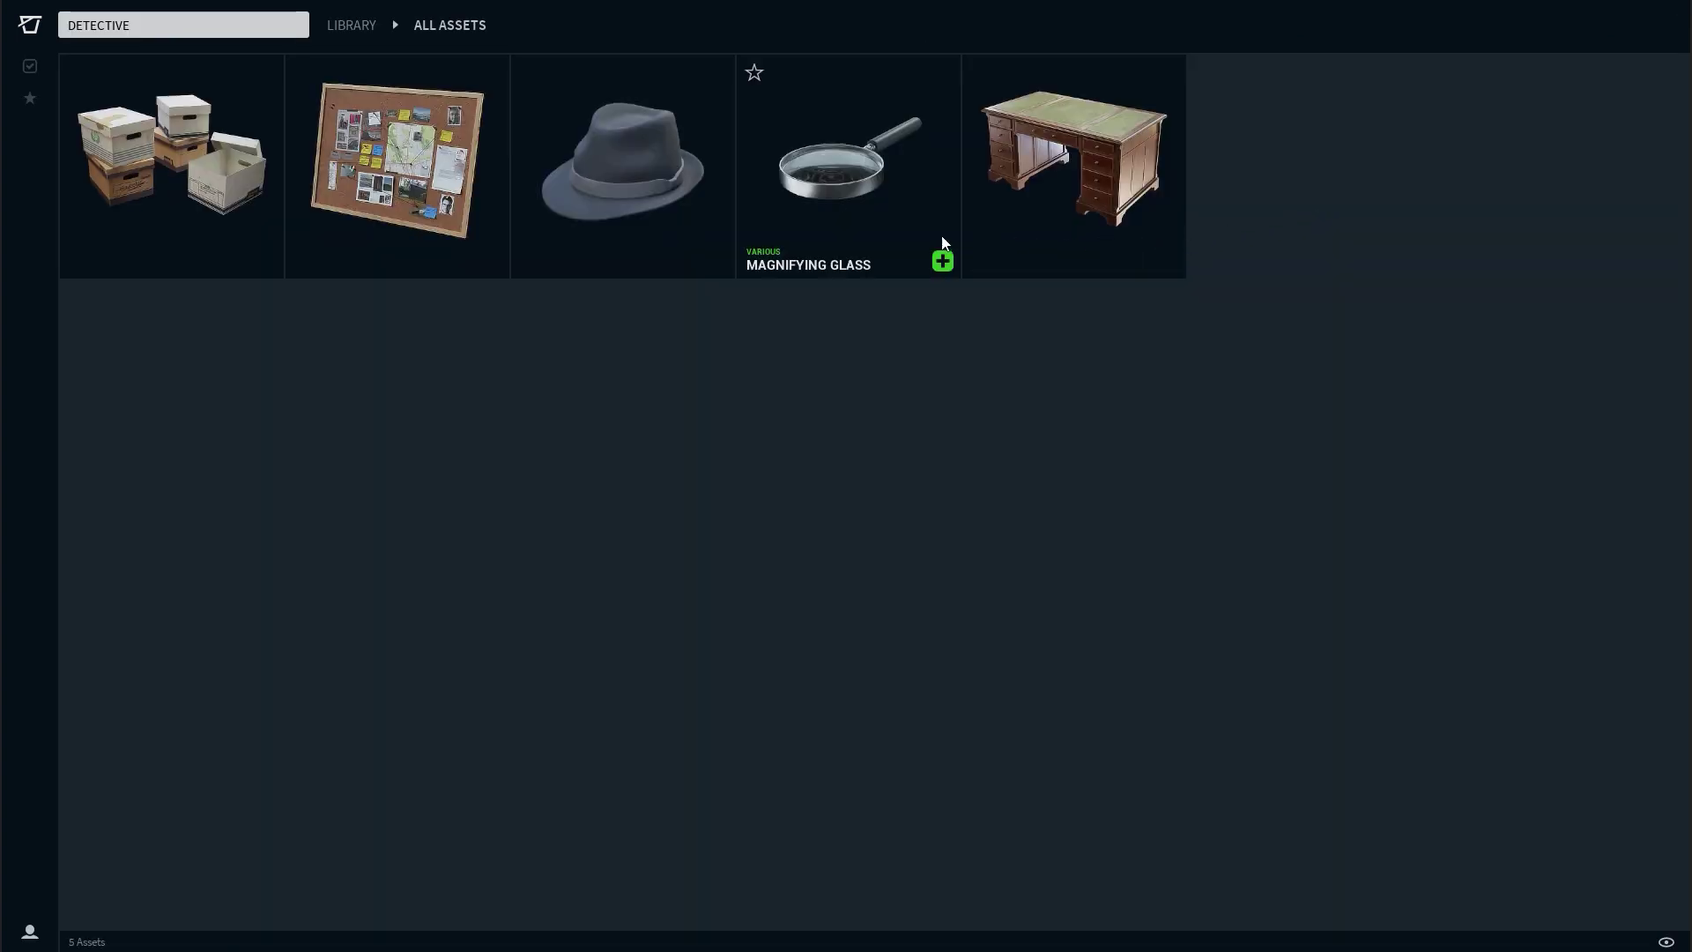
Step: Clear the search and sign in to the Unreal Bucket account
click(32, 35)
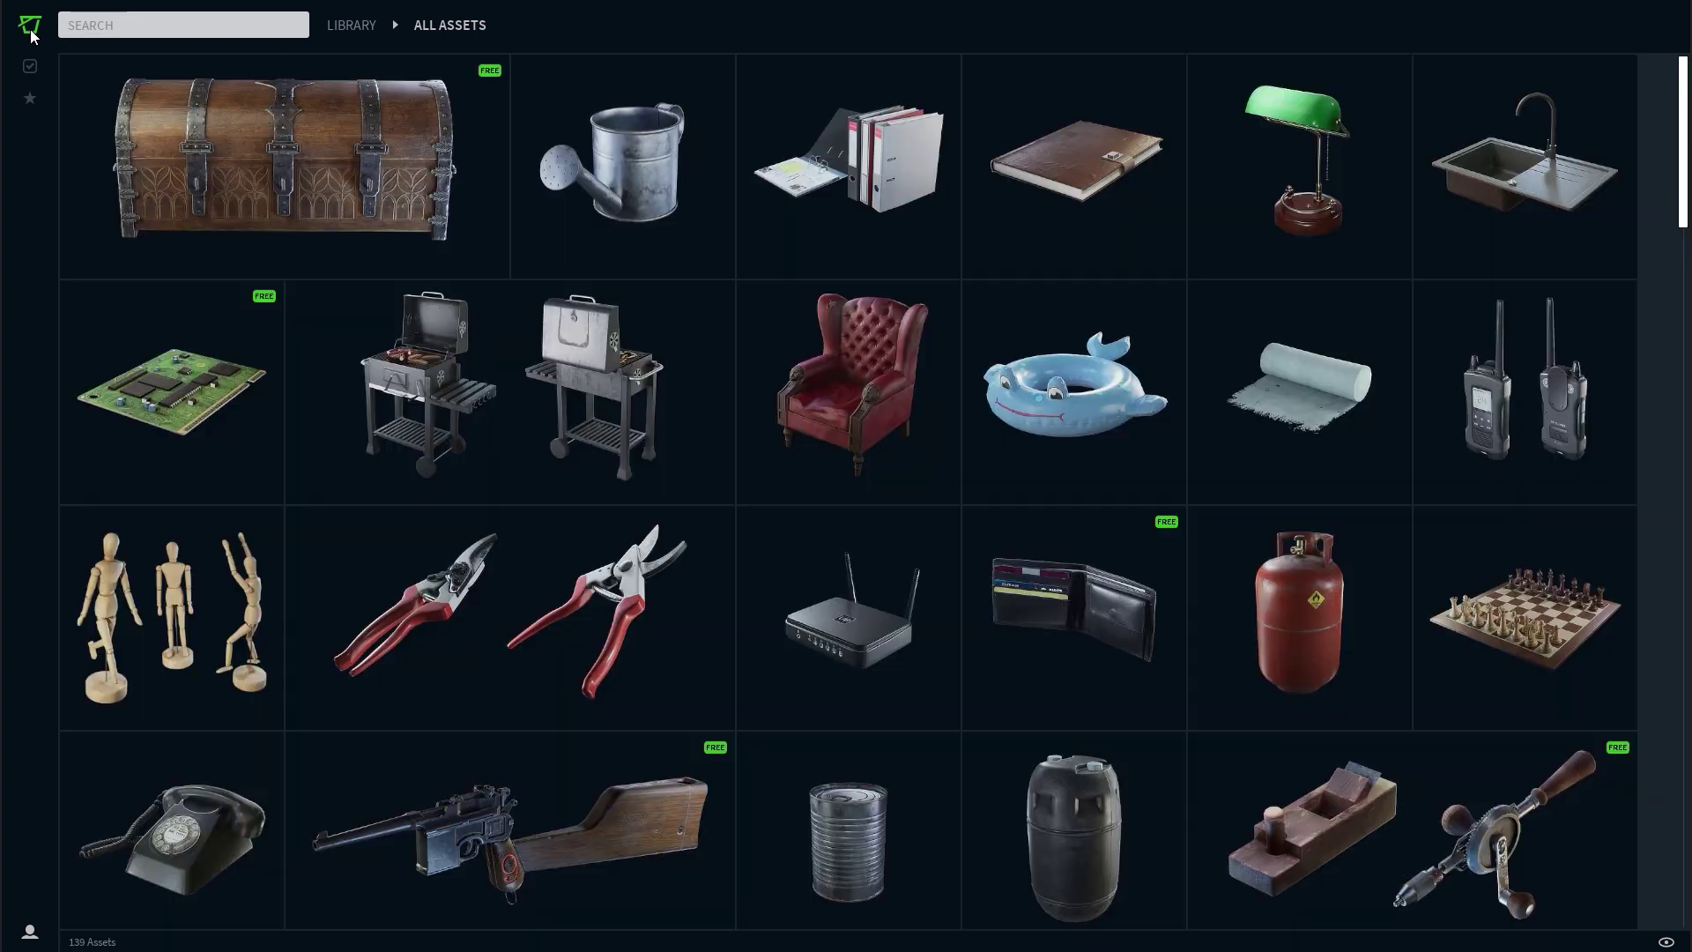
click(29, 932)
click(128, 899)
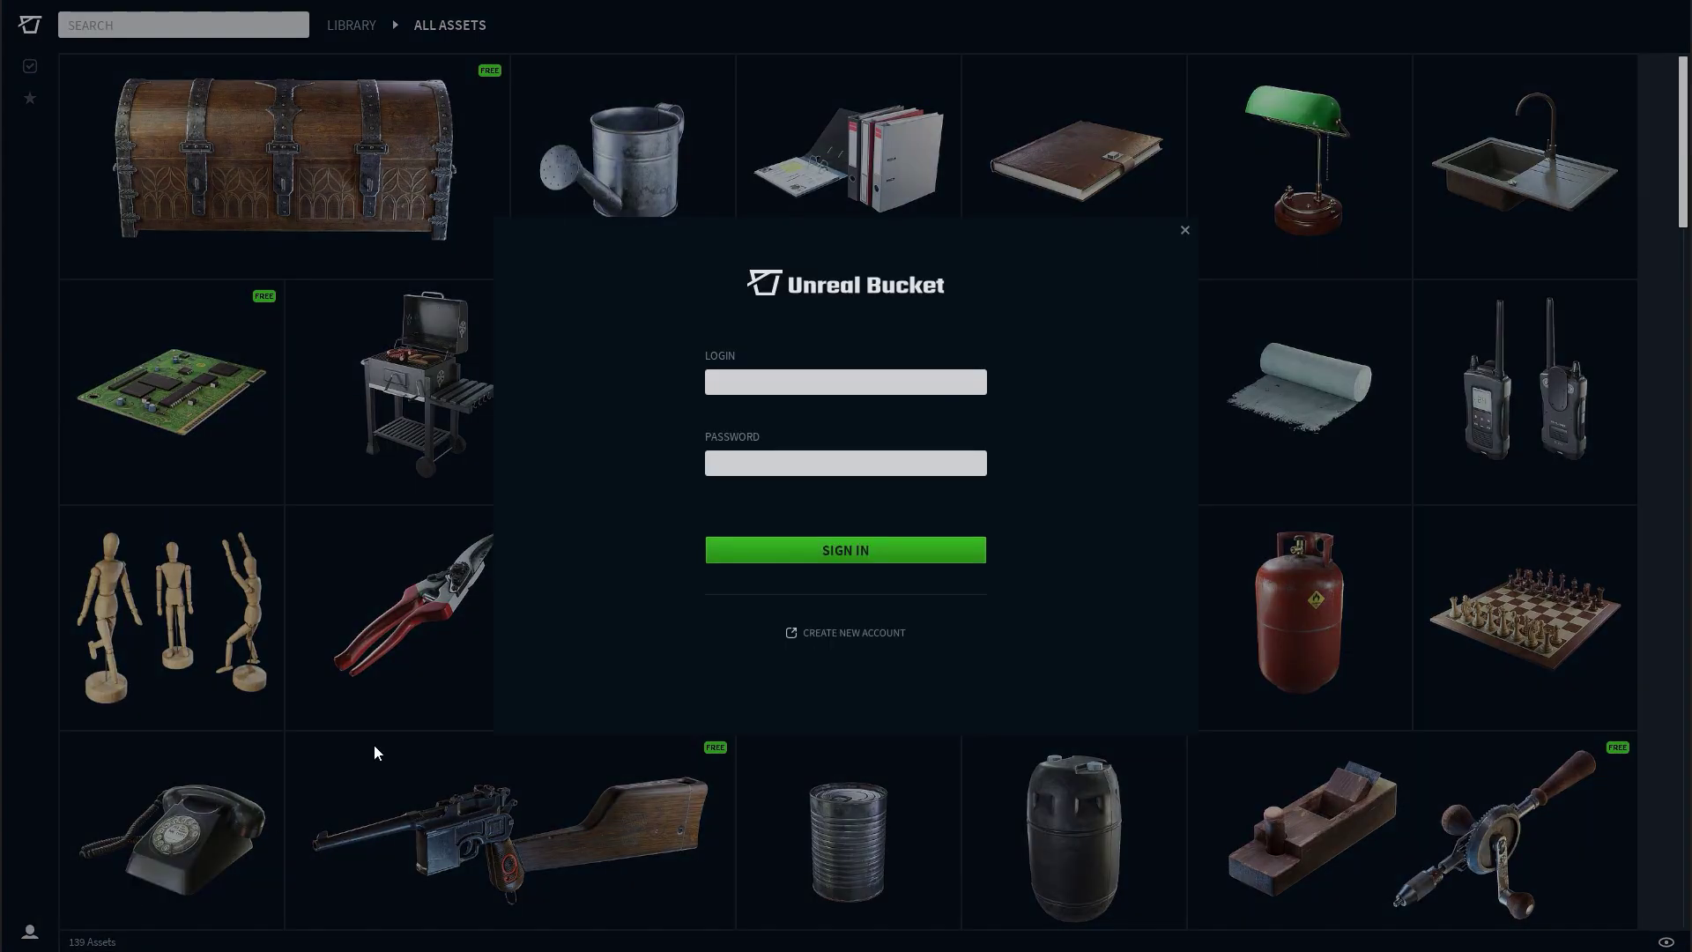
click(832, 551)
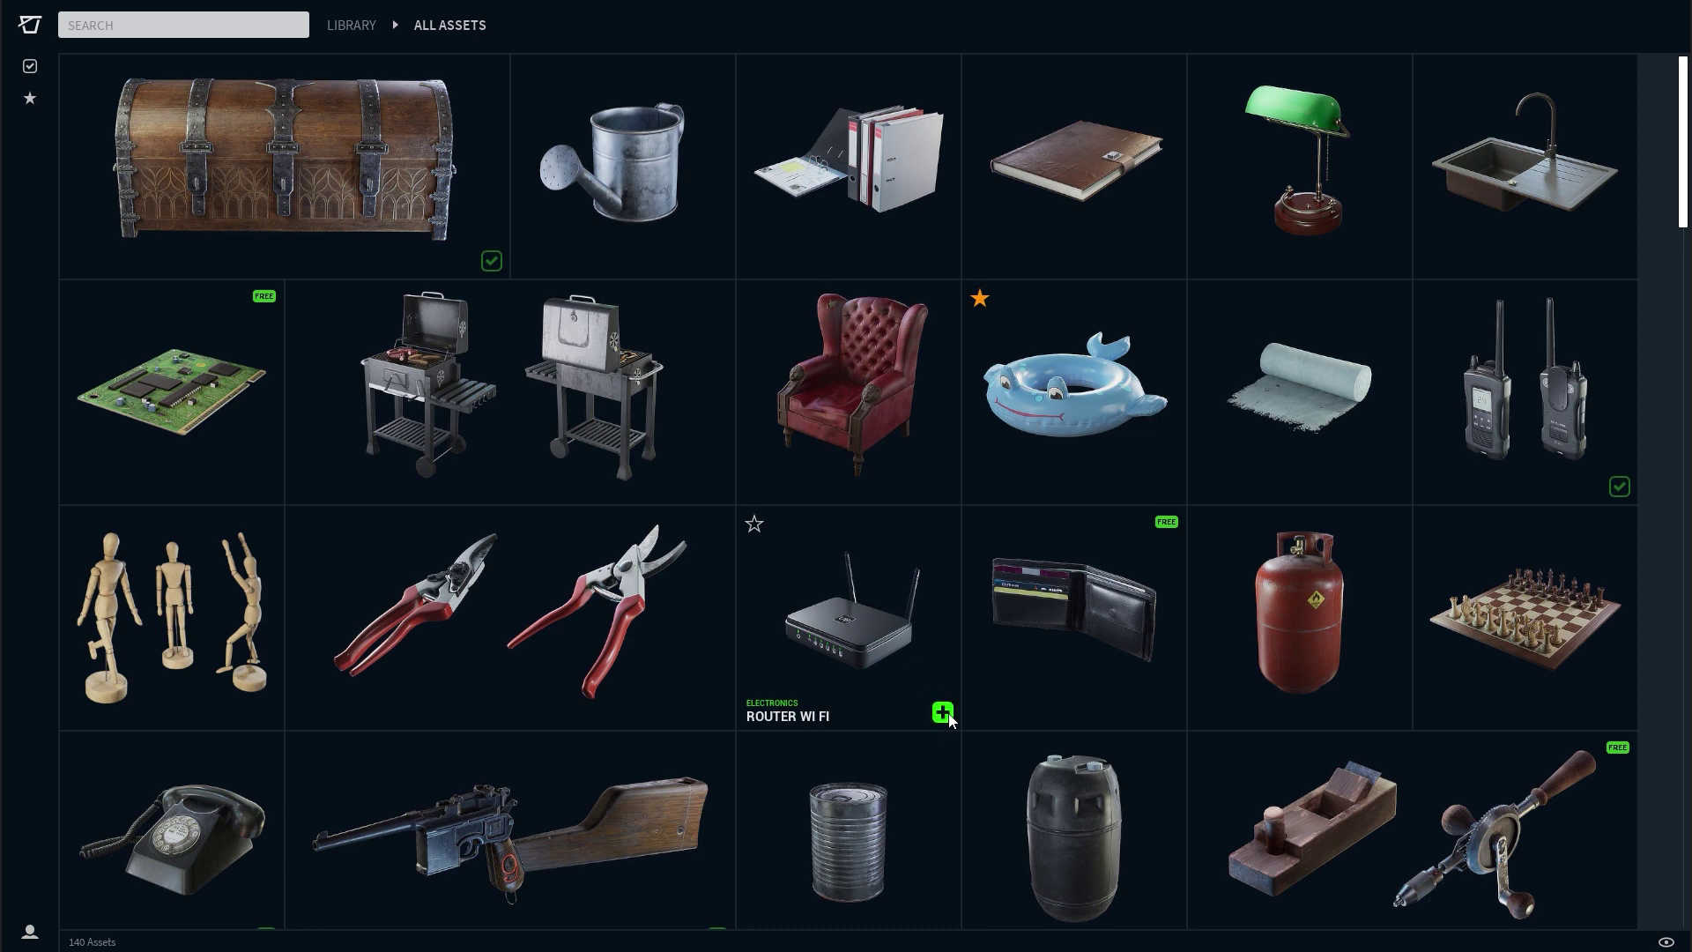
Step: Download the Moka Pot and Fire Extinguisher, then list only downloaded assets
scroll(864, 670, down, 8)
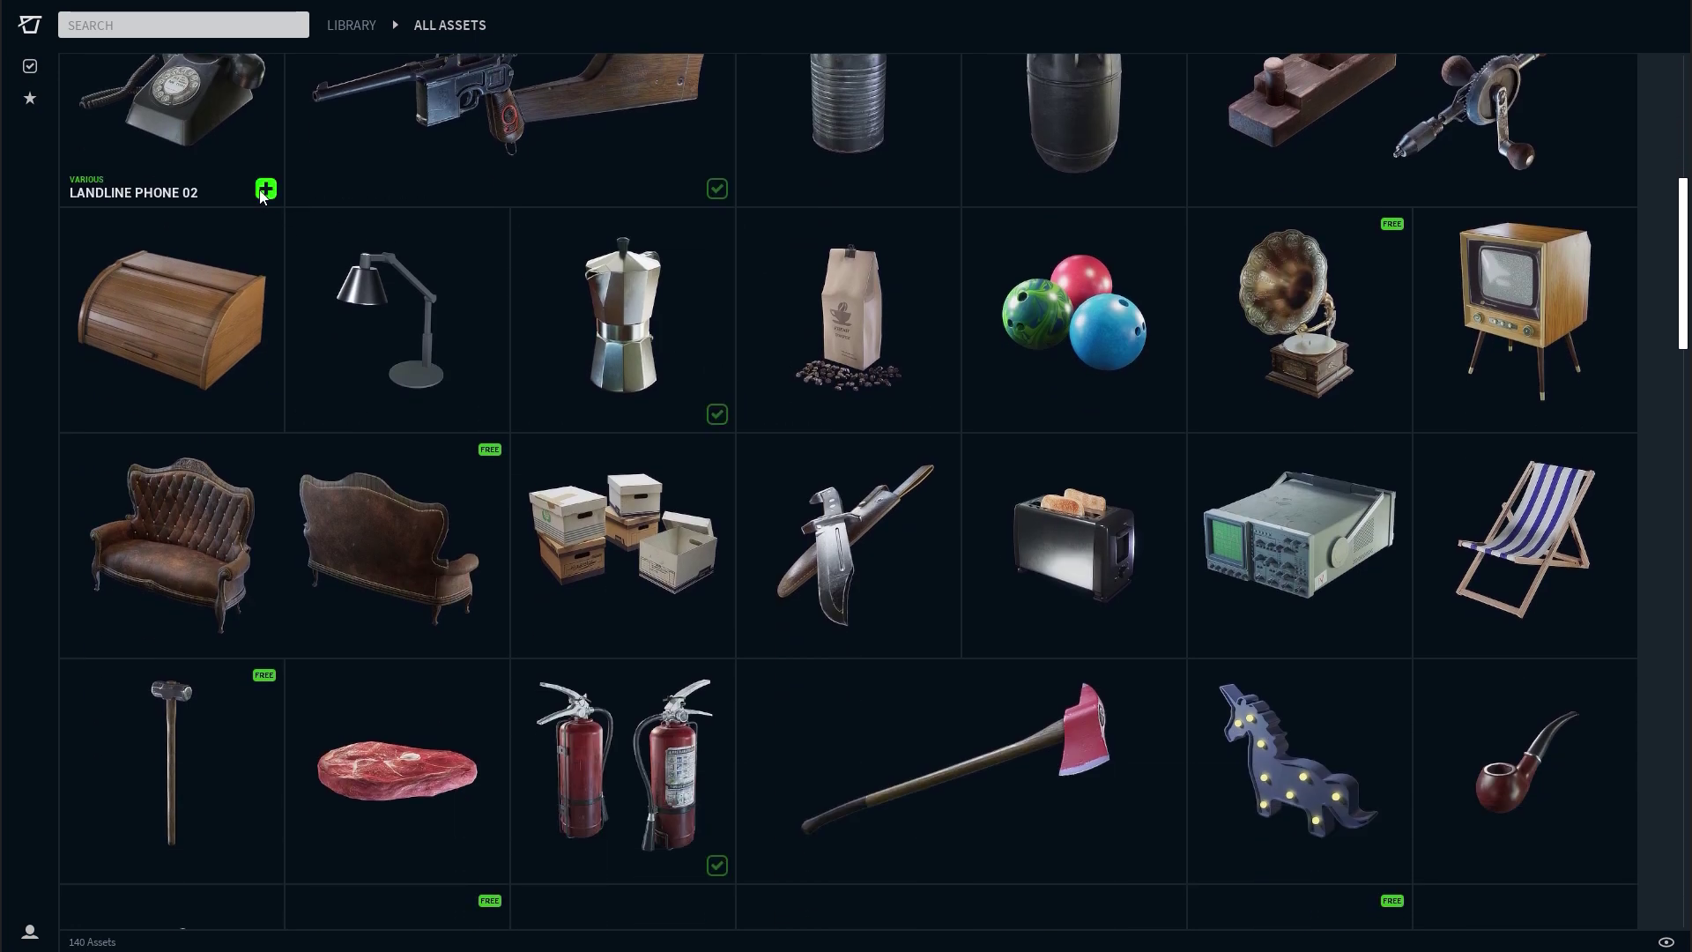
click(718, 415)
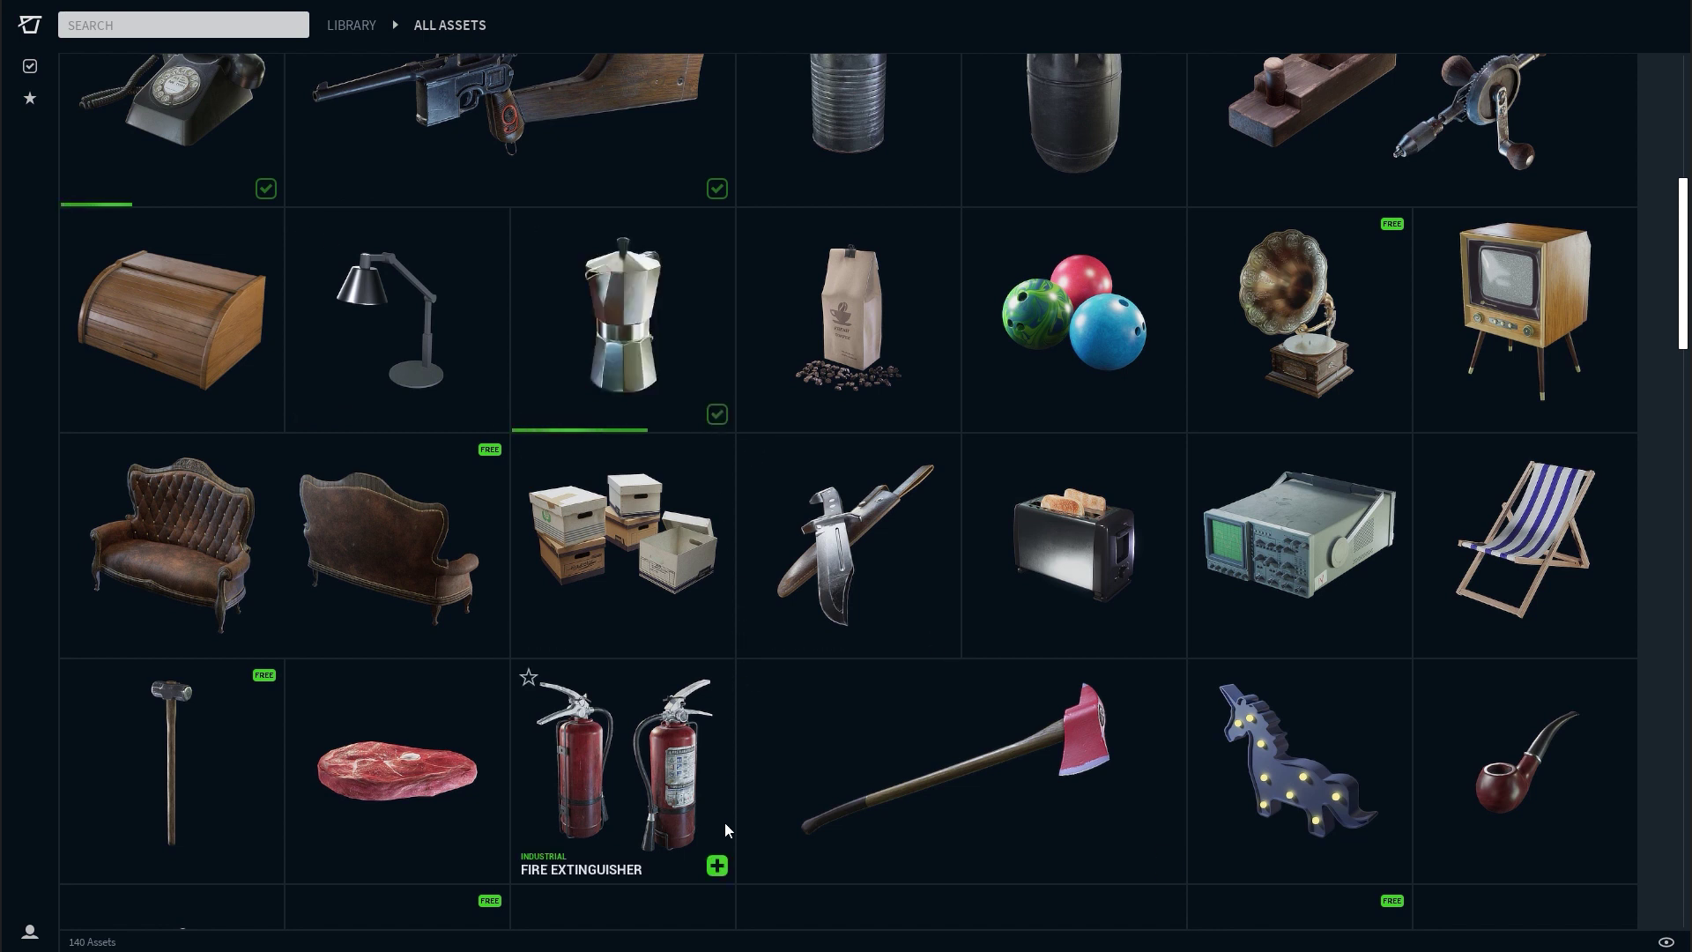
click(716, 864)
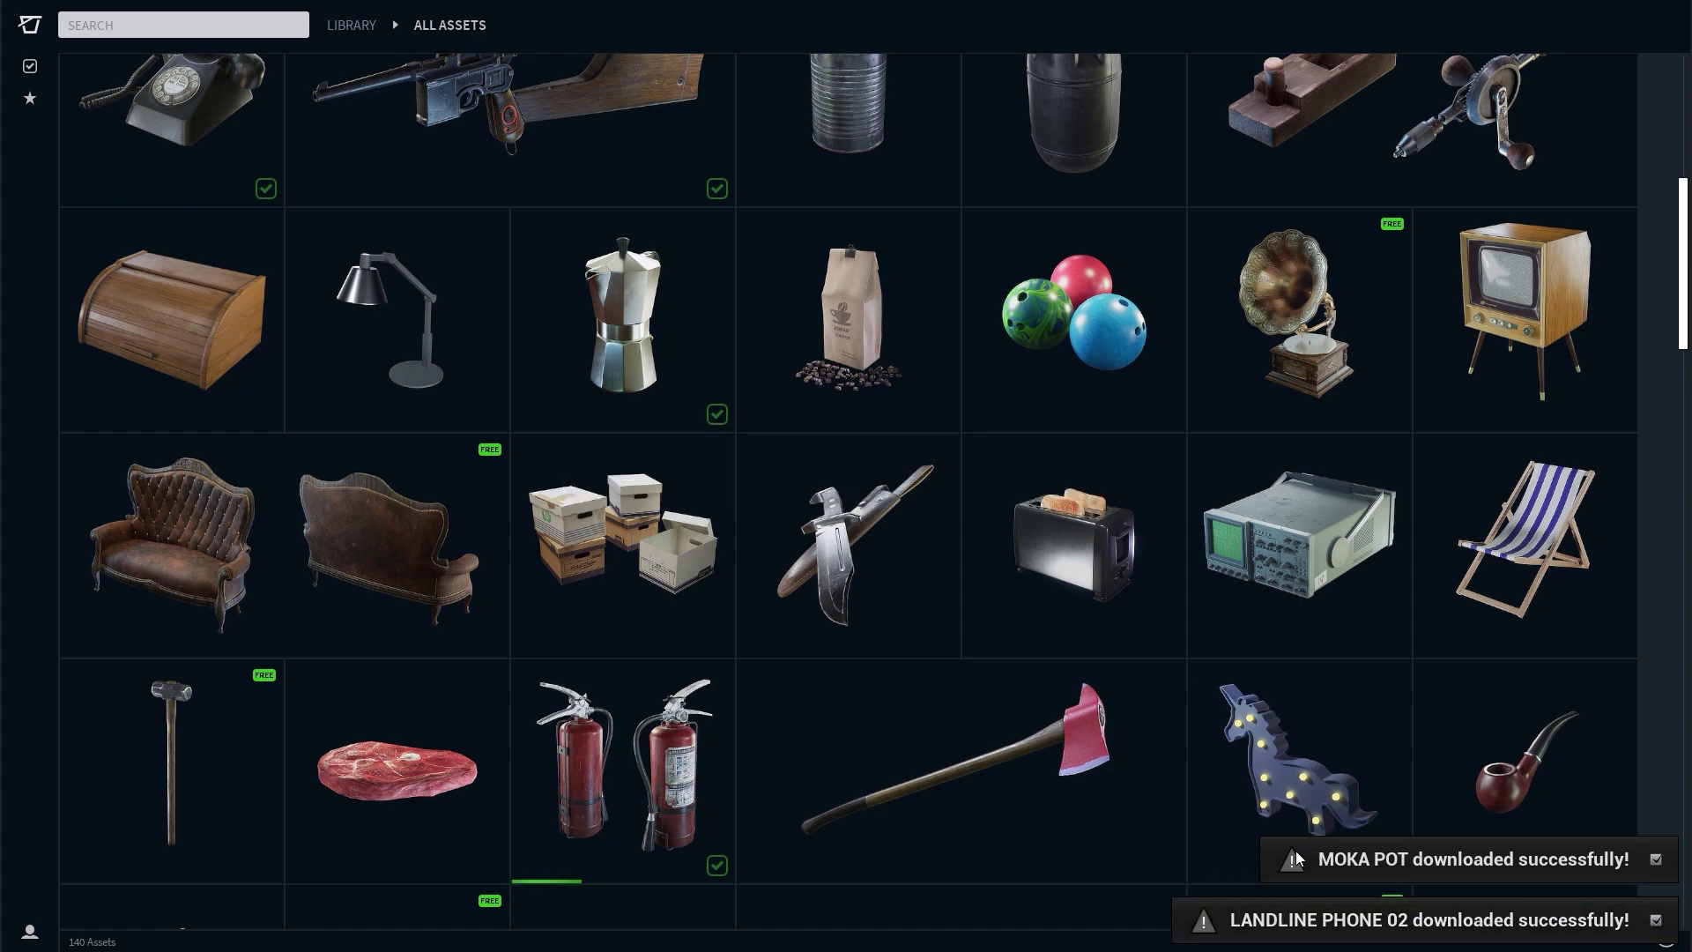
click(30, 71)
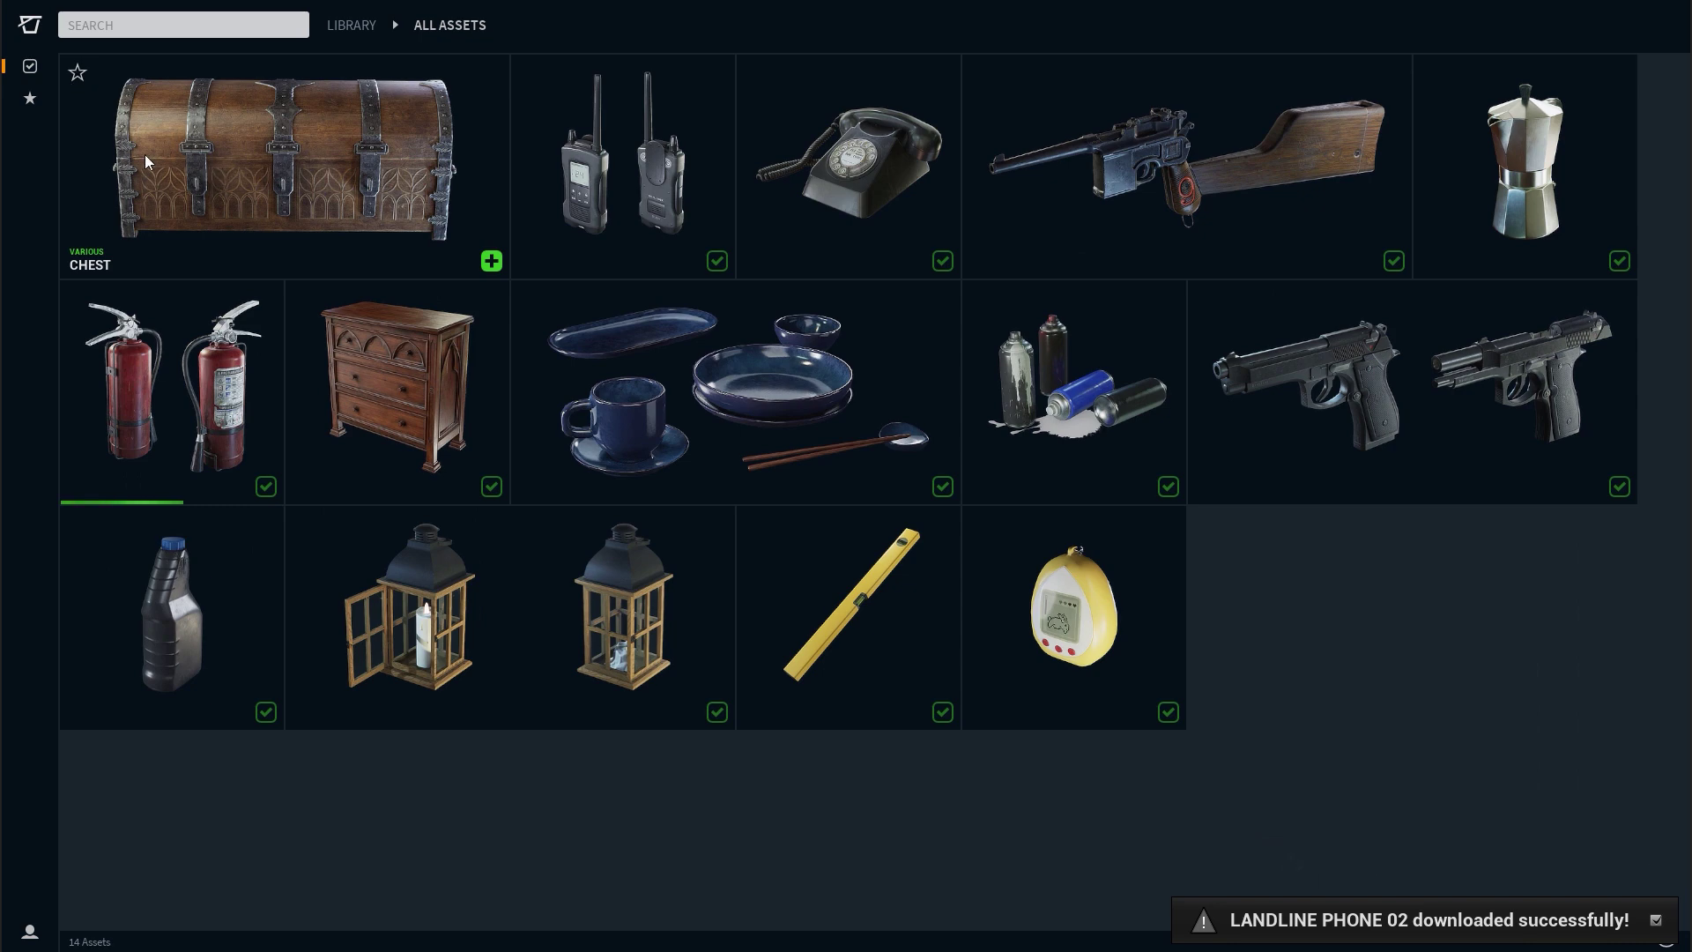
click(30, 100)
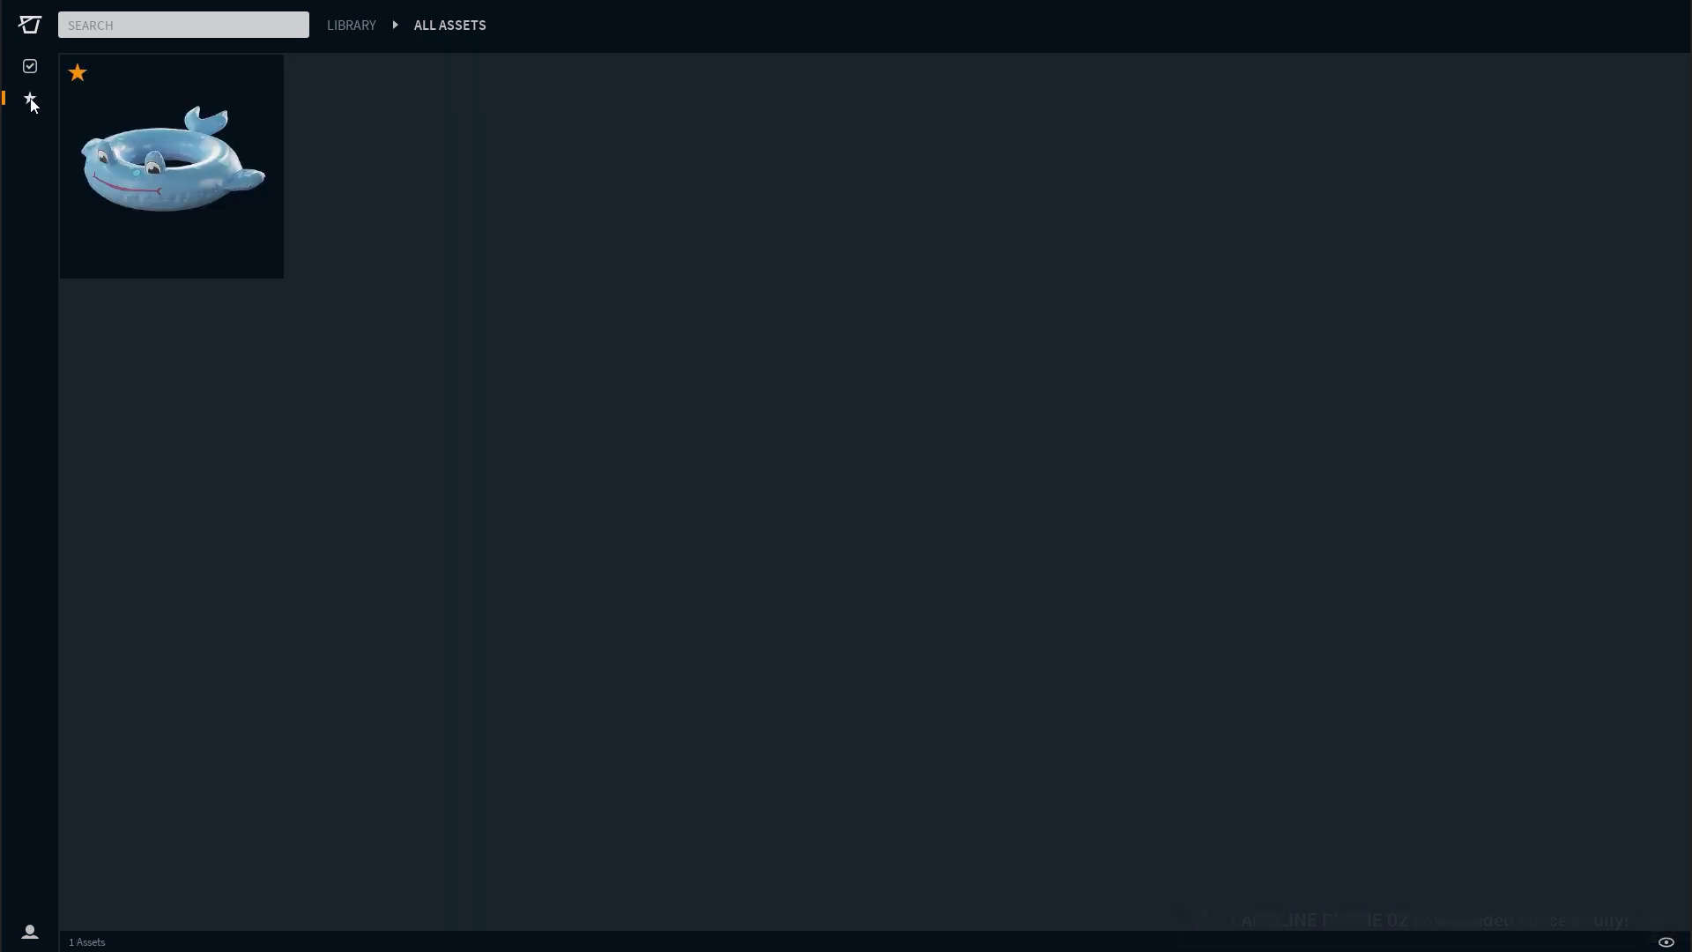
click(30, 69)
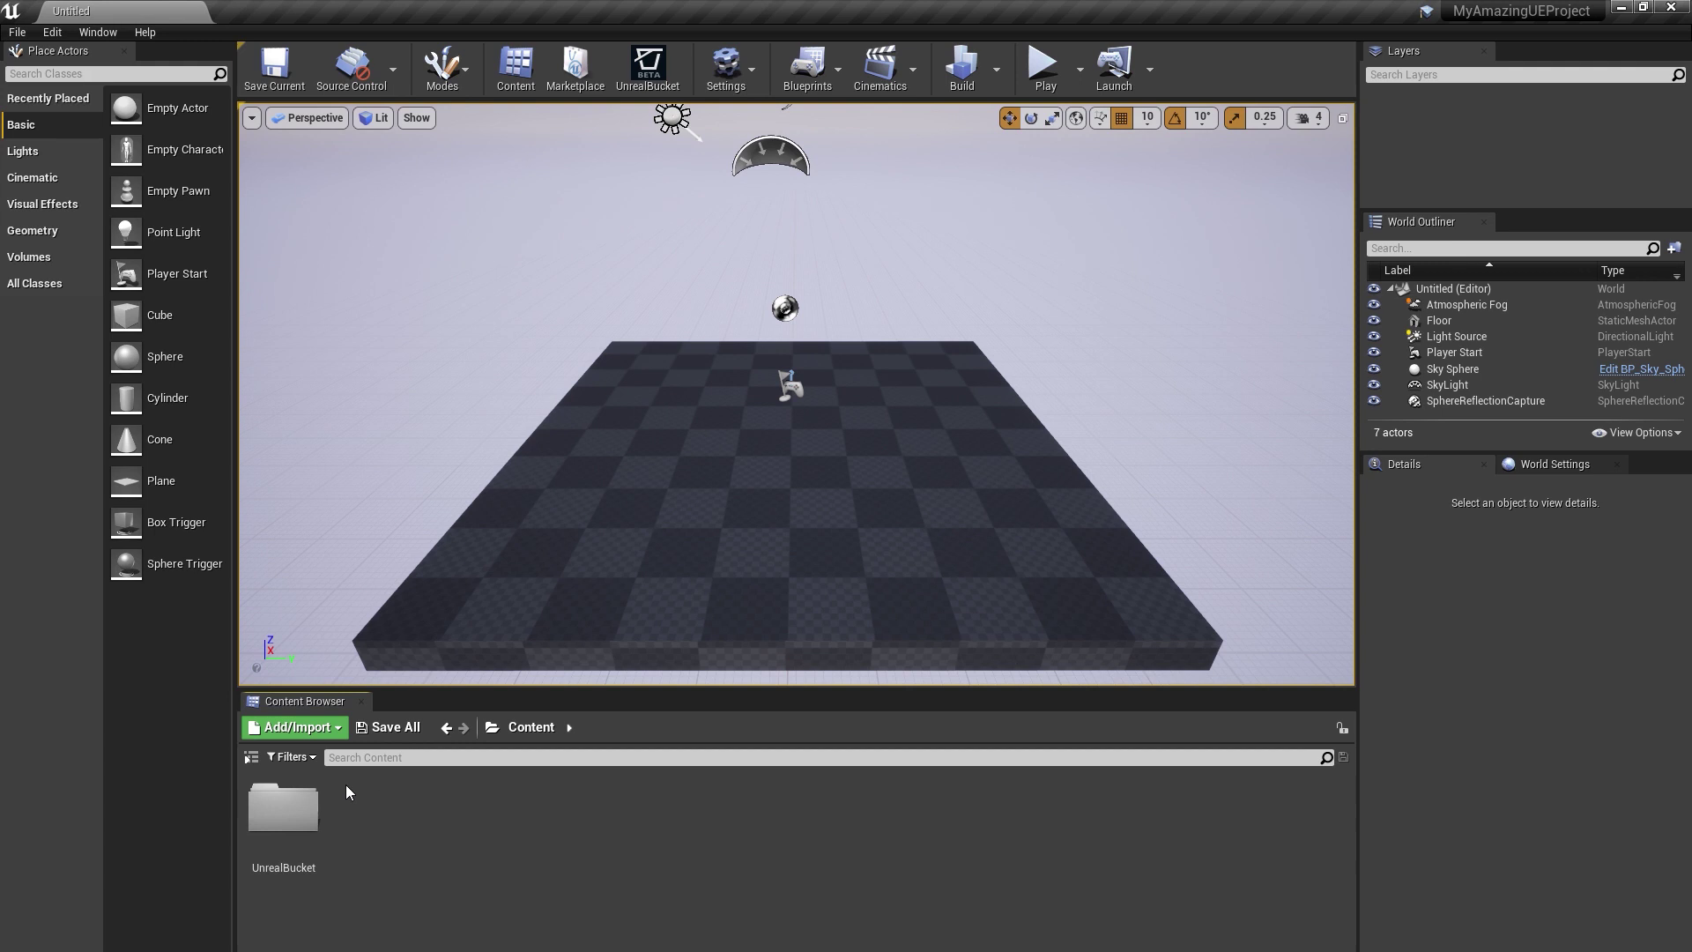
Step: Show Sources, expand Content > UnrealBucket, and navigate to Library > Industrial > FireExtinguisher
click(250, 758)
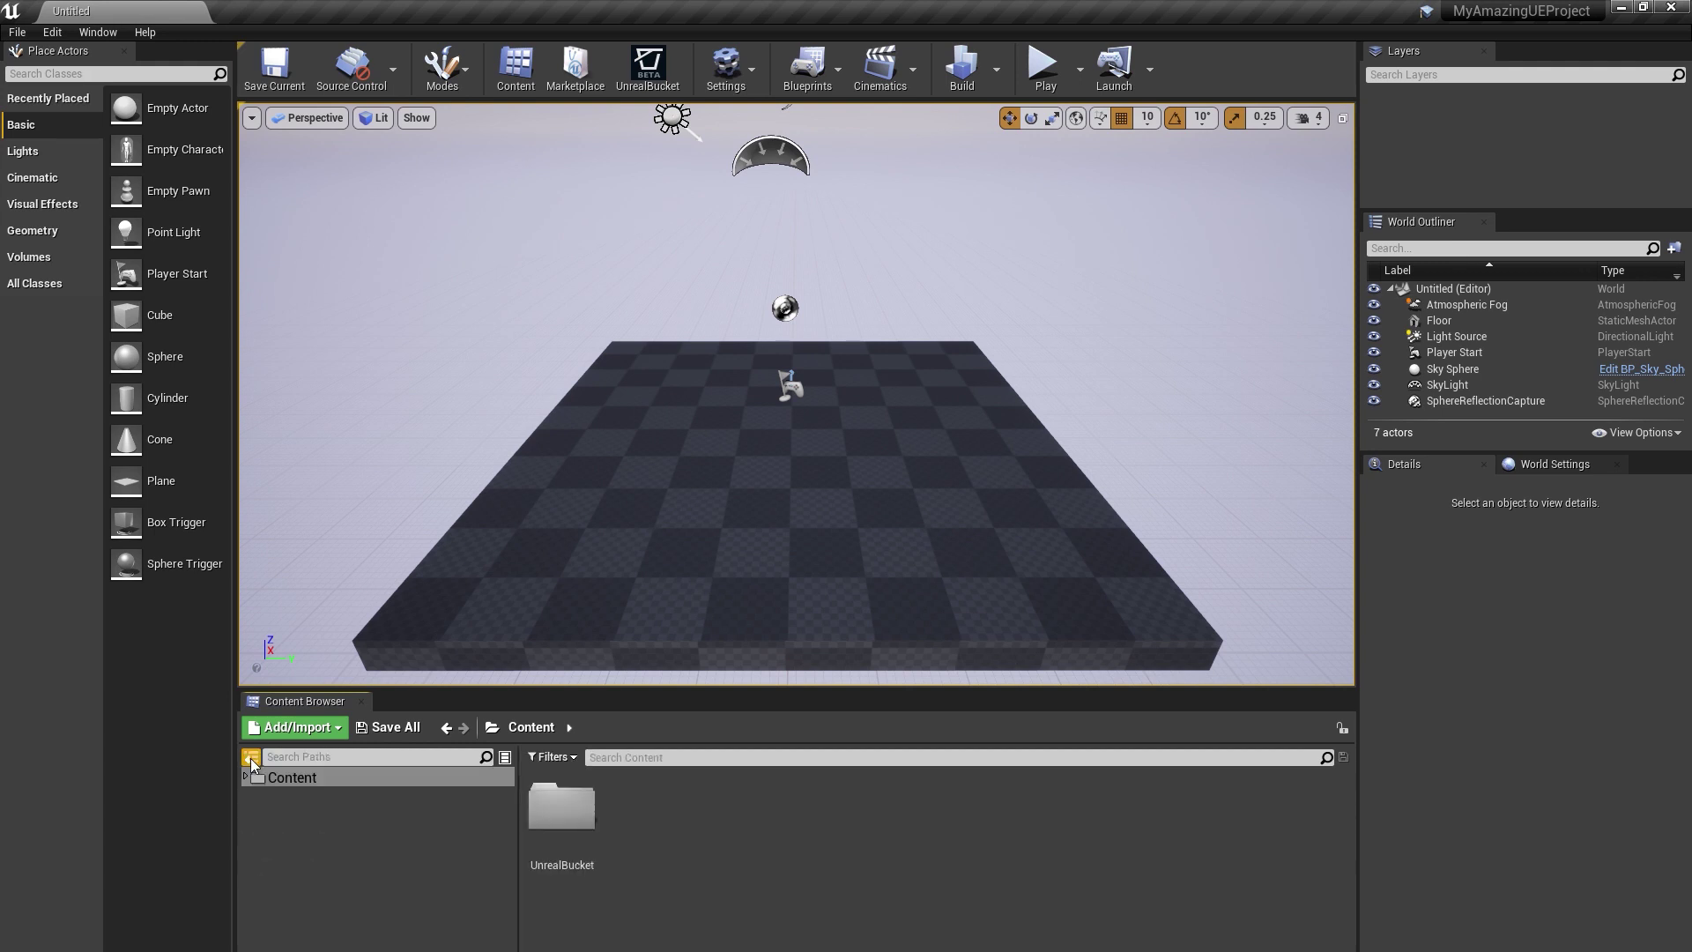
click(247, 779)
click(309, 794)
click(255, 794)
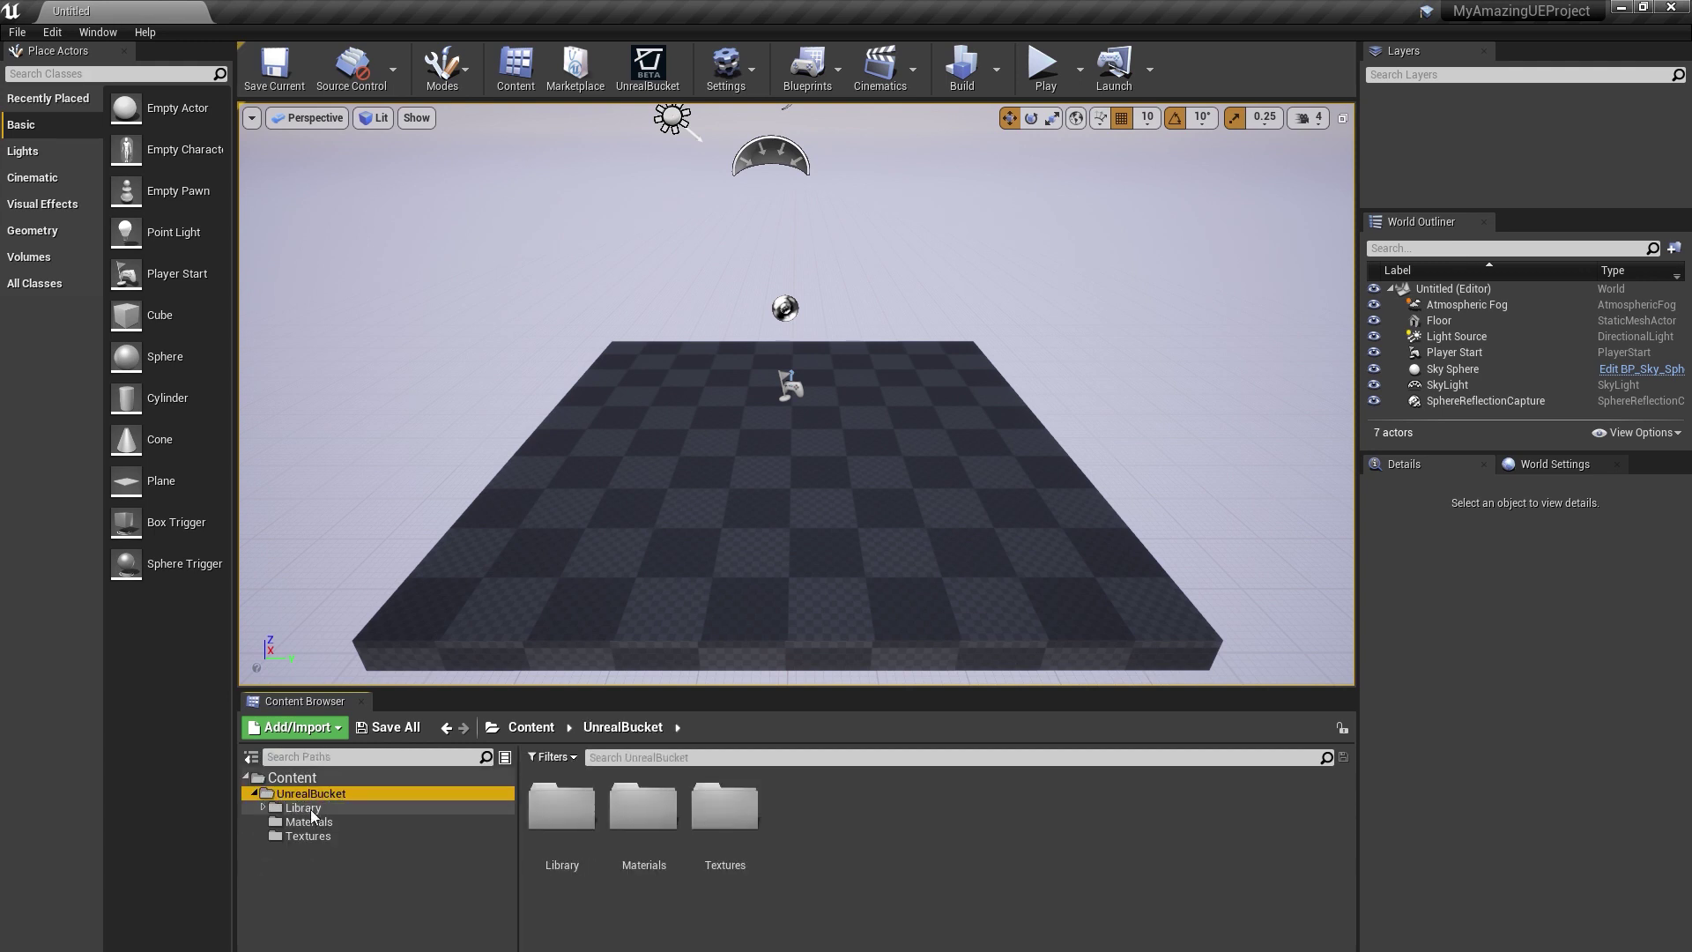
double_click(556, 811)
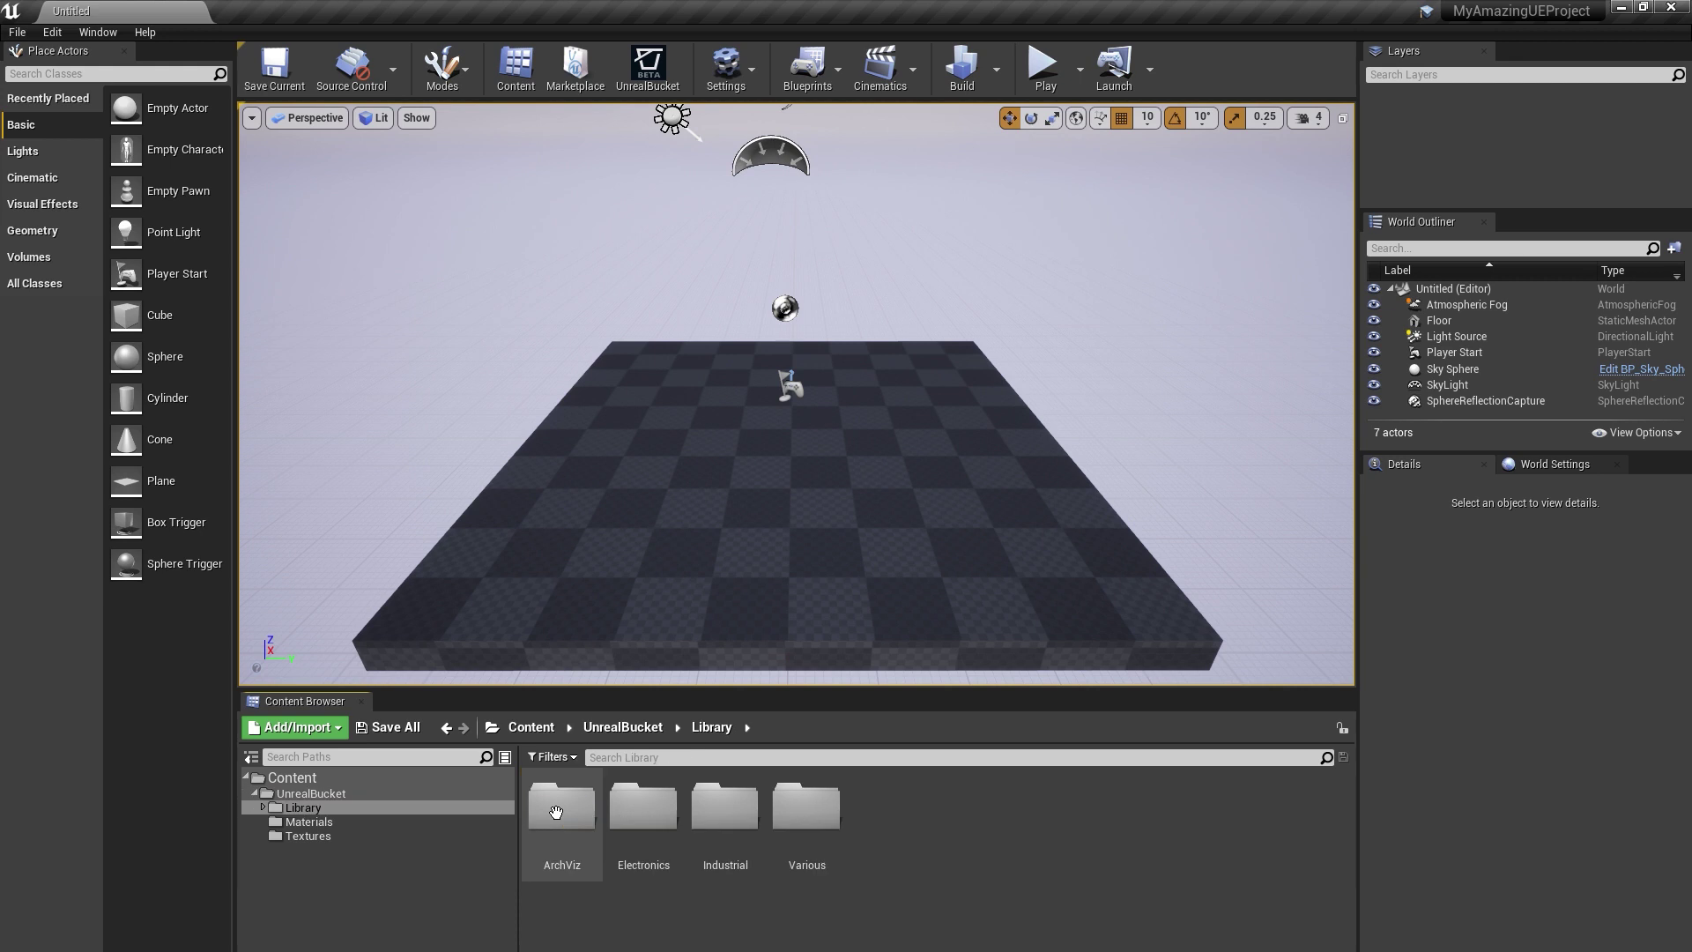
double_click(733, 854)
double_click(567, 818)
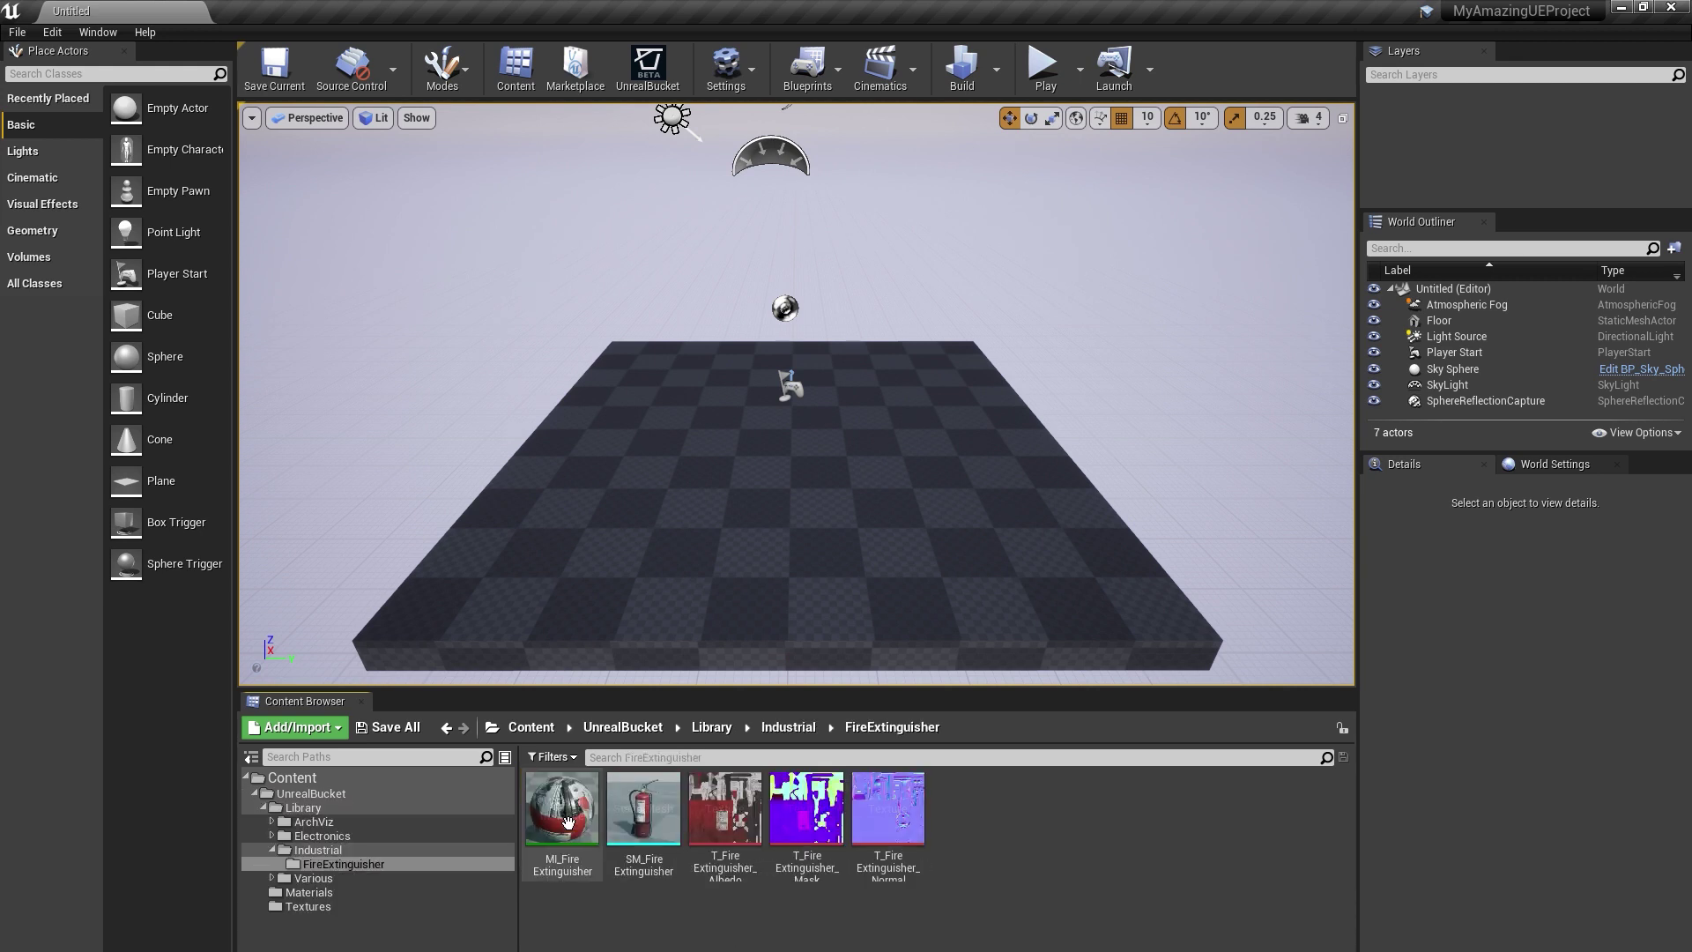
ctrl+scroll(777, 930, up, 2)
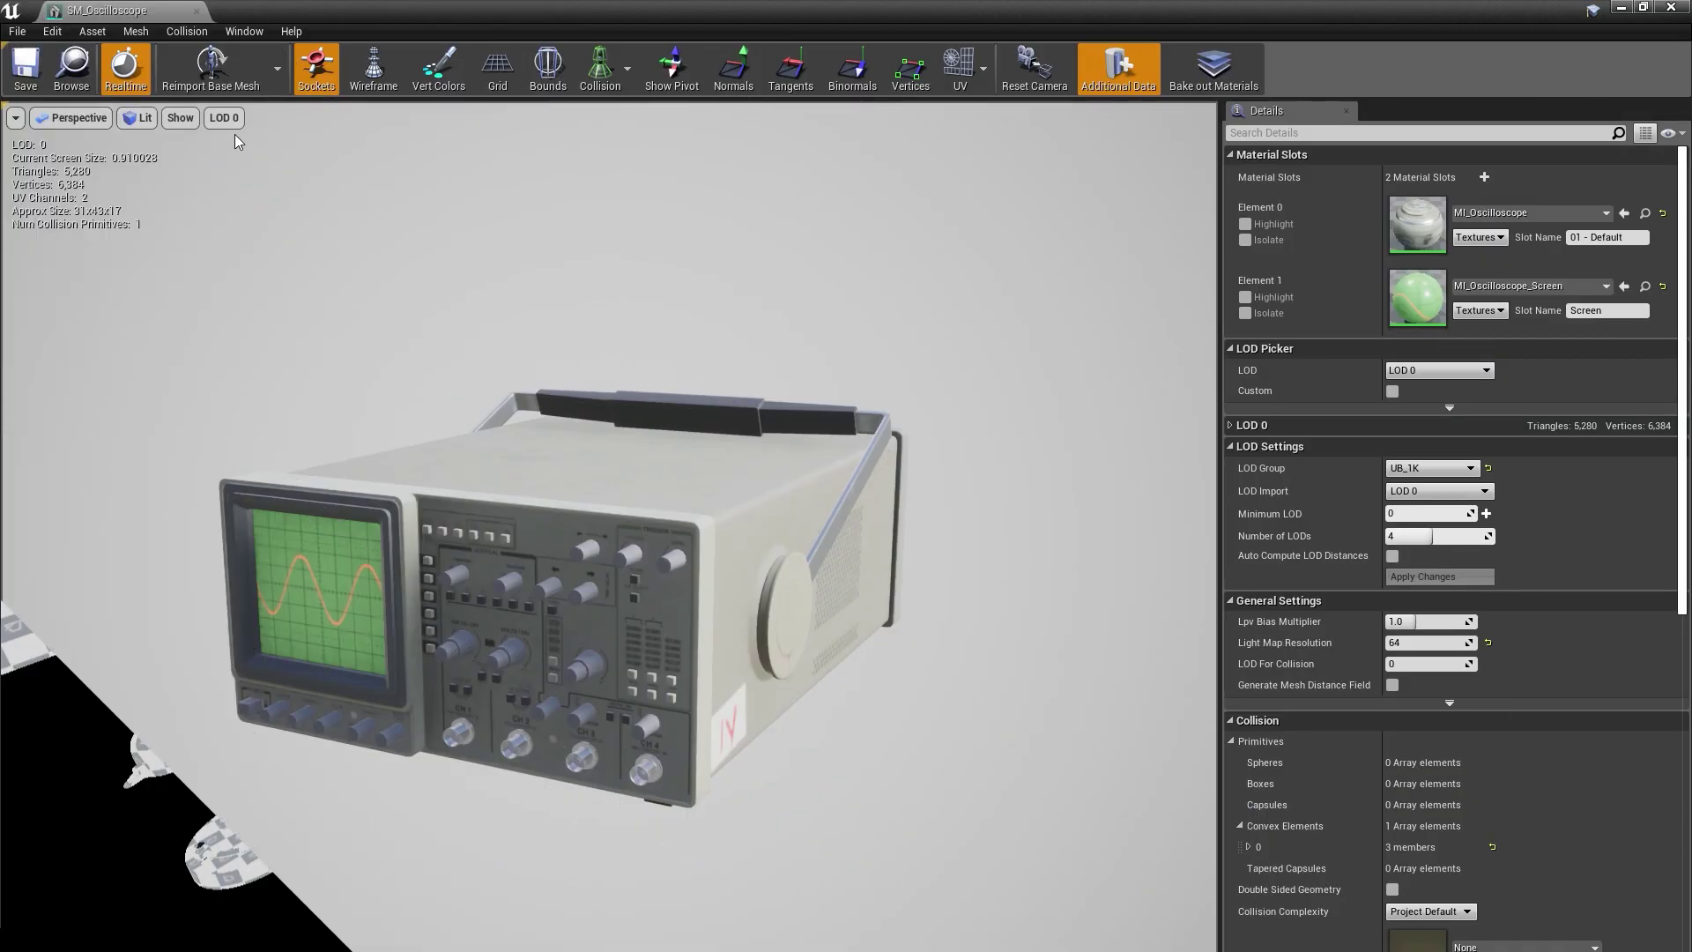
Step: Preview SM_Oscilloscope at LOD 1, then switch the viewport to another LOD
click(223, 119)
click(222, 190)
click(223, 118)
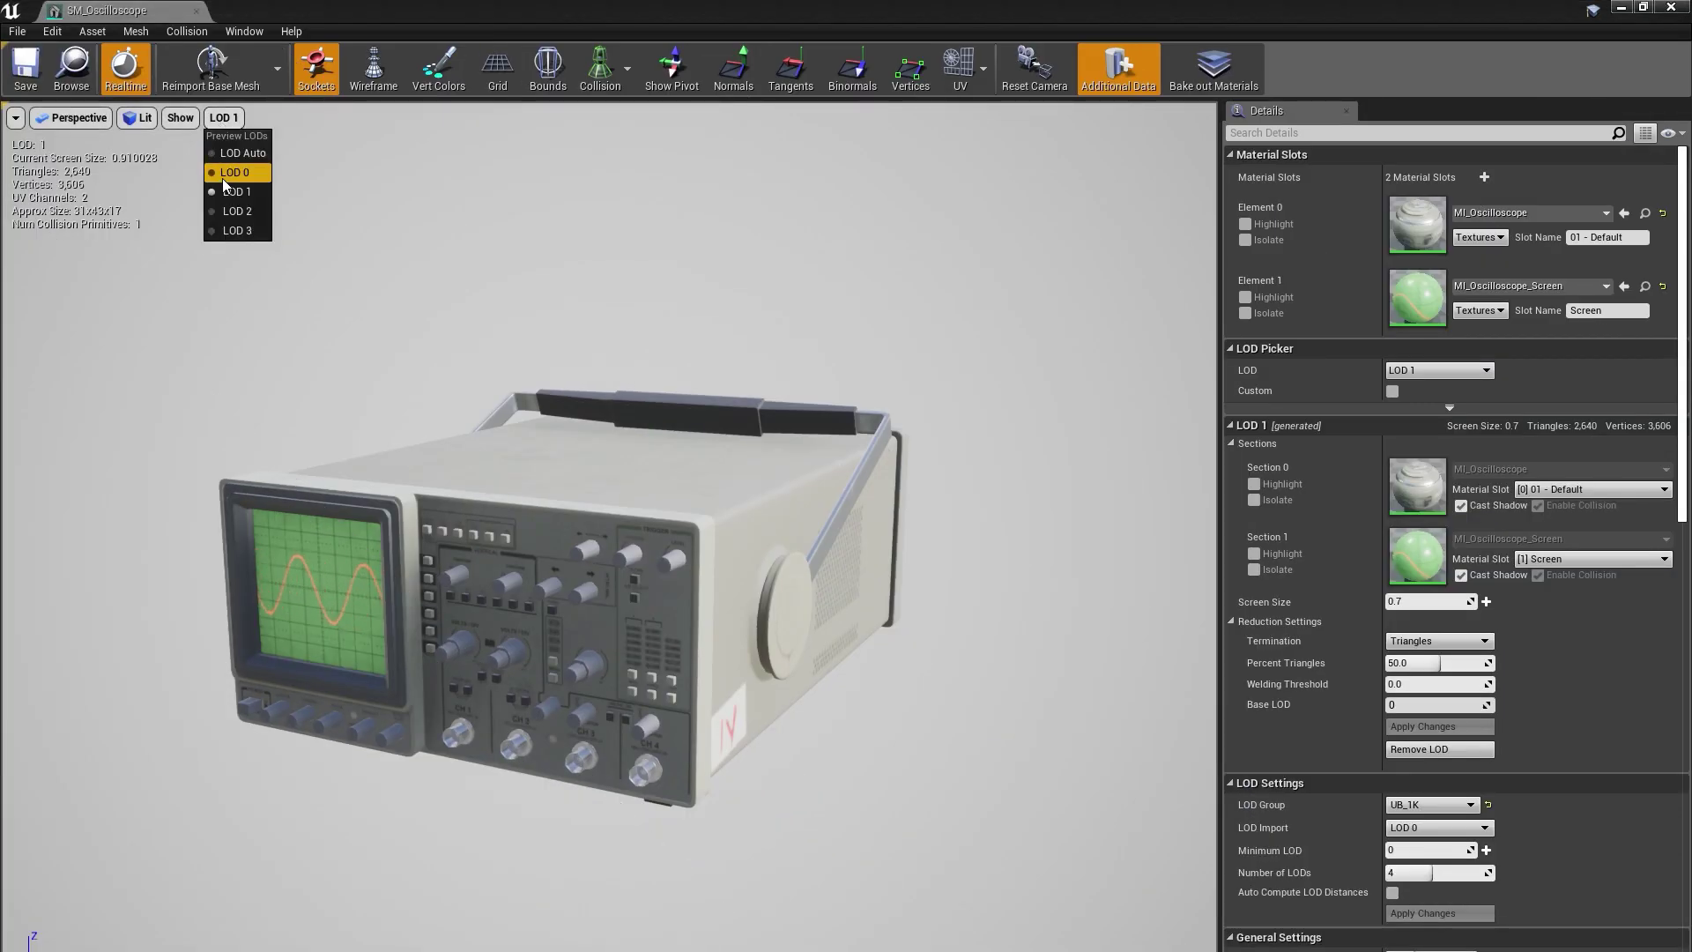
click(228, 211)
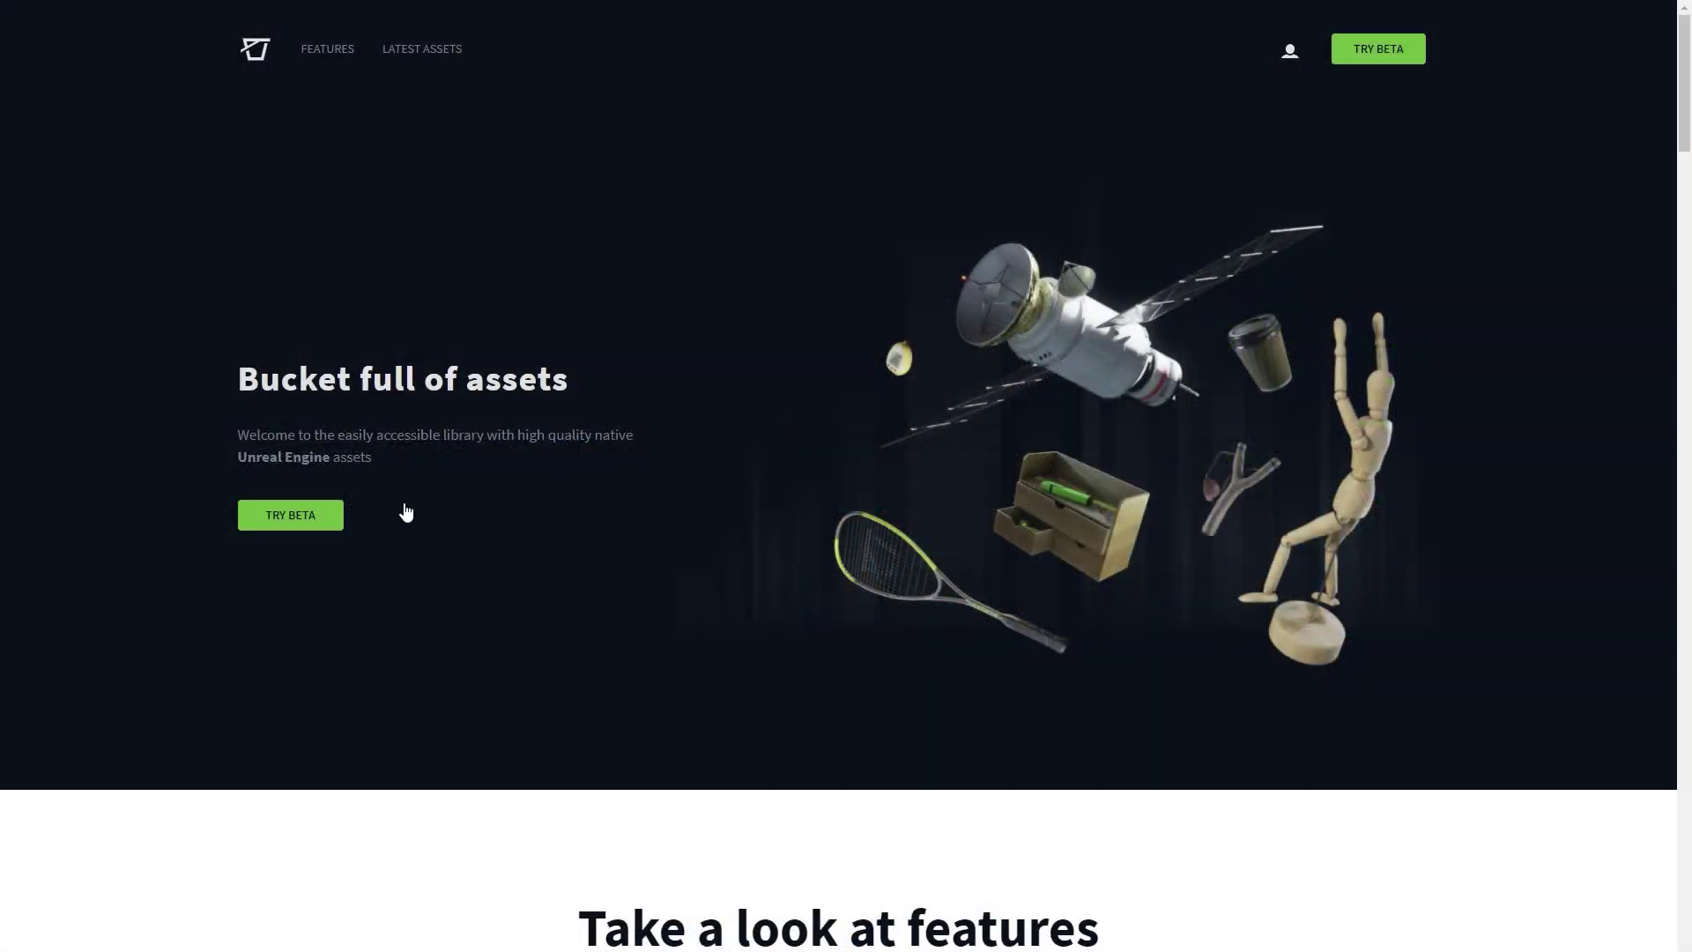
Step: Request beta access with the TRY BETA button on the Unreal Bucket site
click(292, 520)
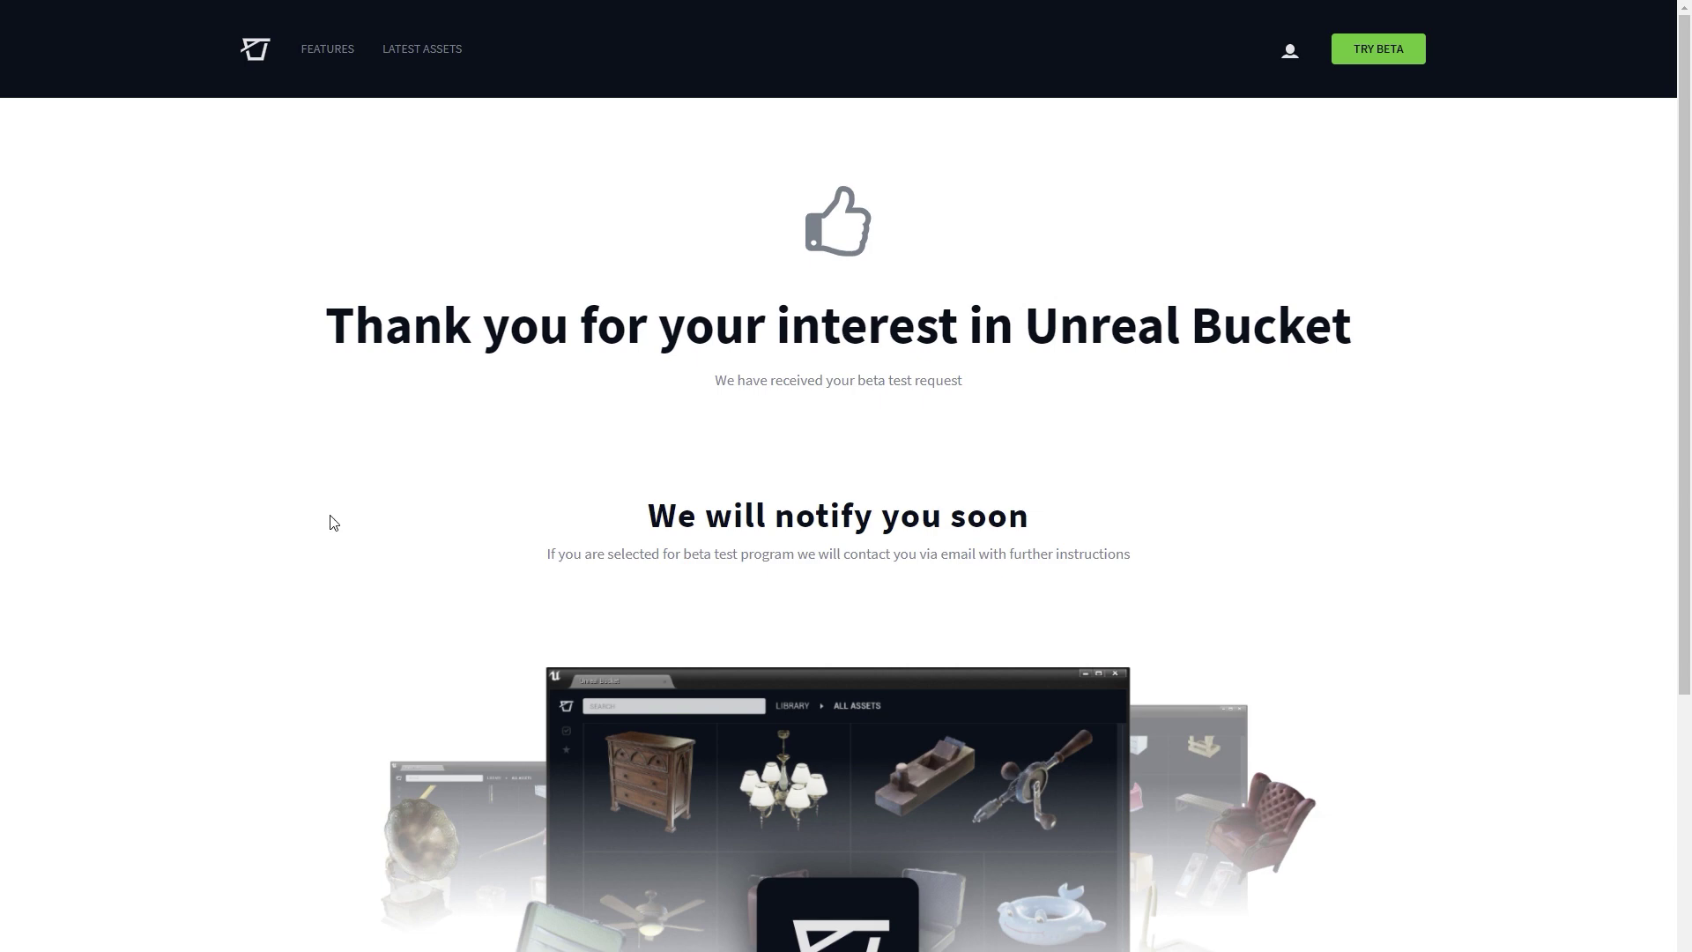